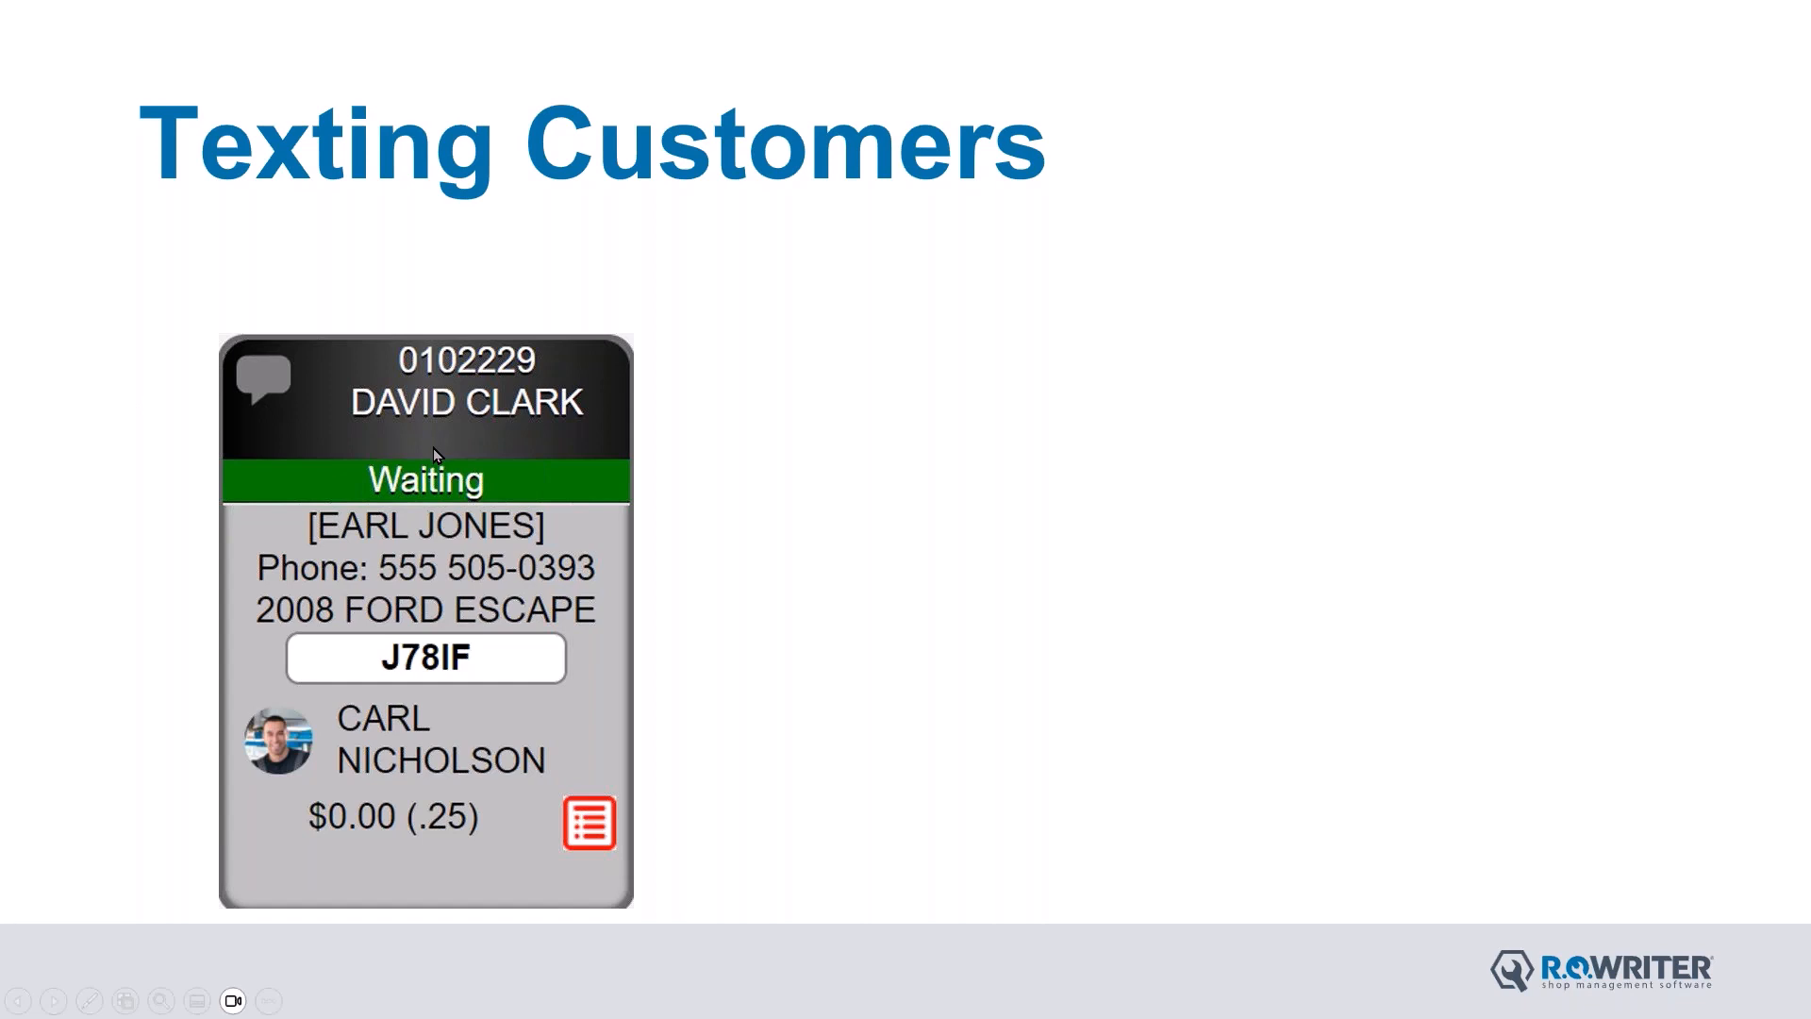
{"action": "left_click", "coordinate": [382, 397]}
{"action": "left_click", "coordinate": [421, 406]}
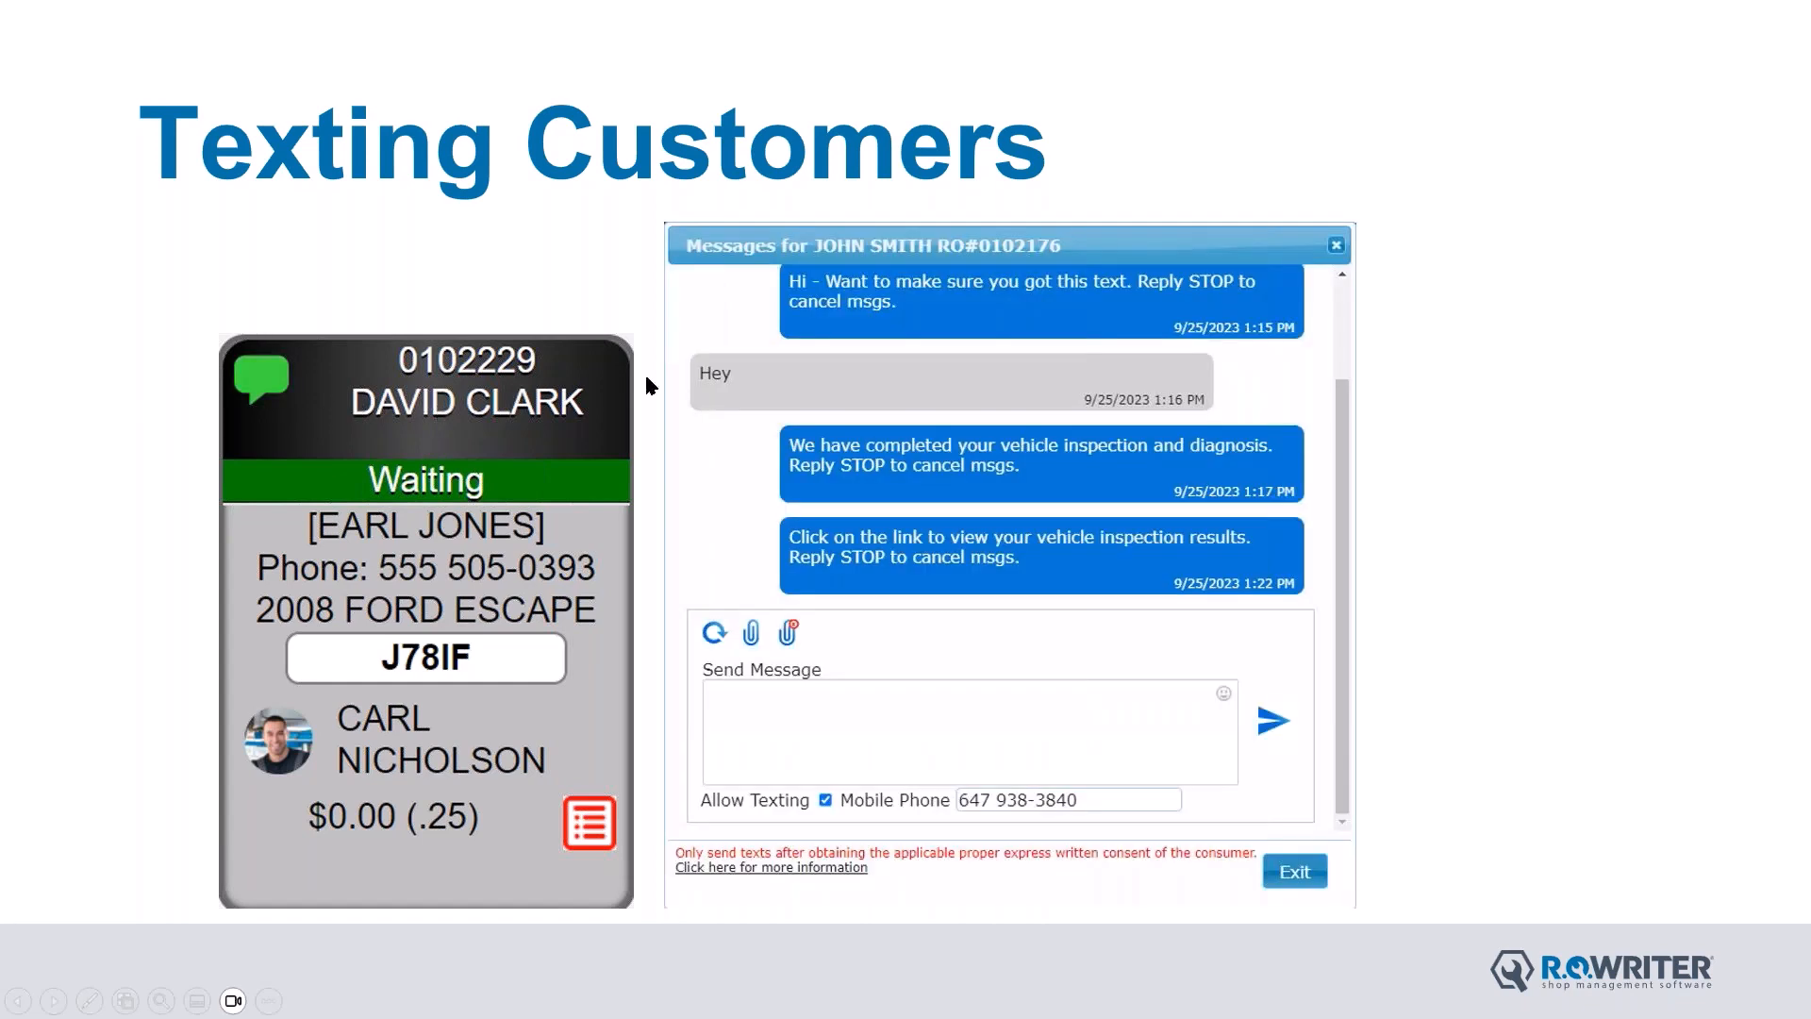
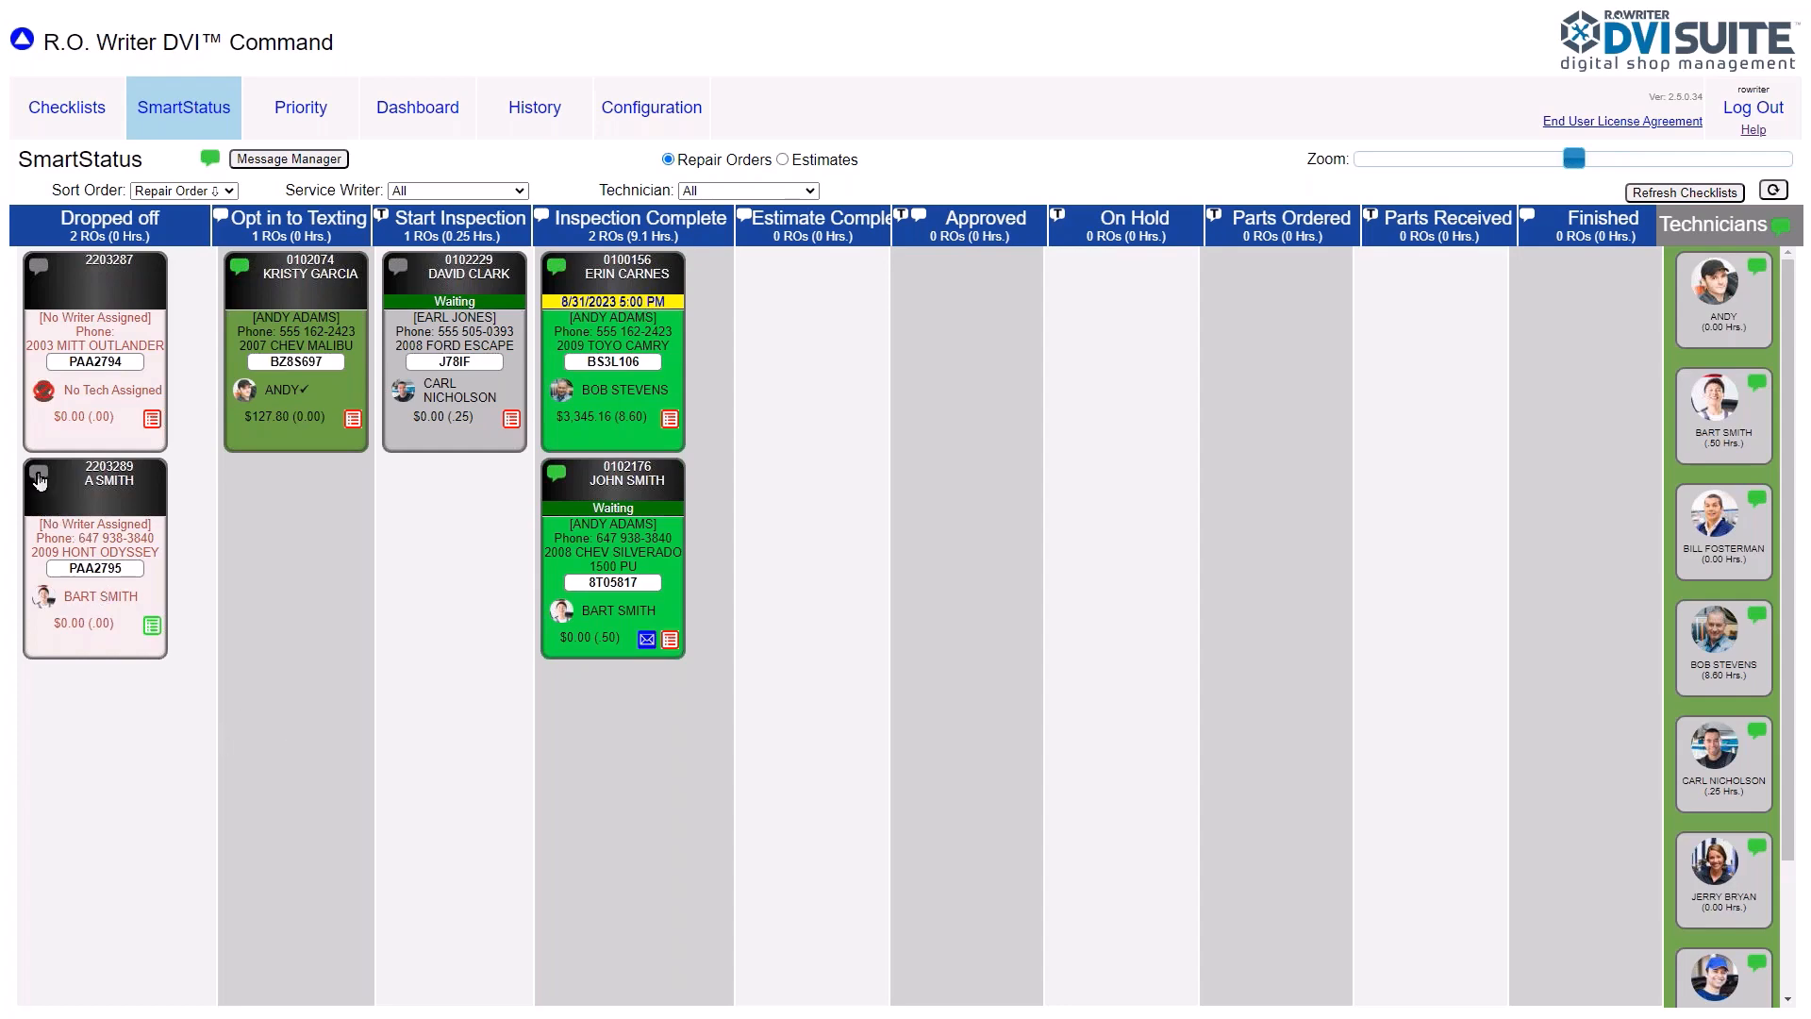
Allow texting for the customer of the 2009 HONT ODYSSEY repair order in Dropped off and exit its messages
{"action": "left_click", "coordinate": [38, 478]}
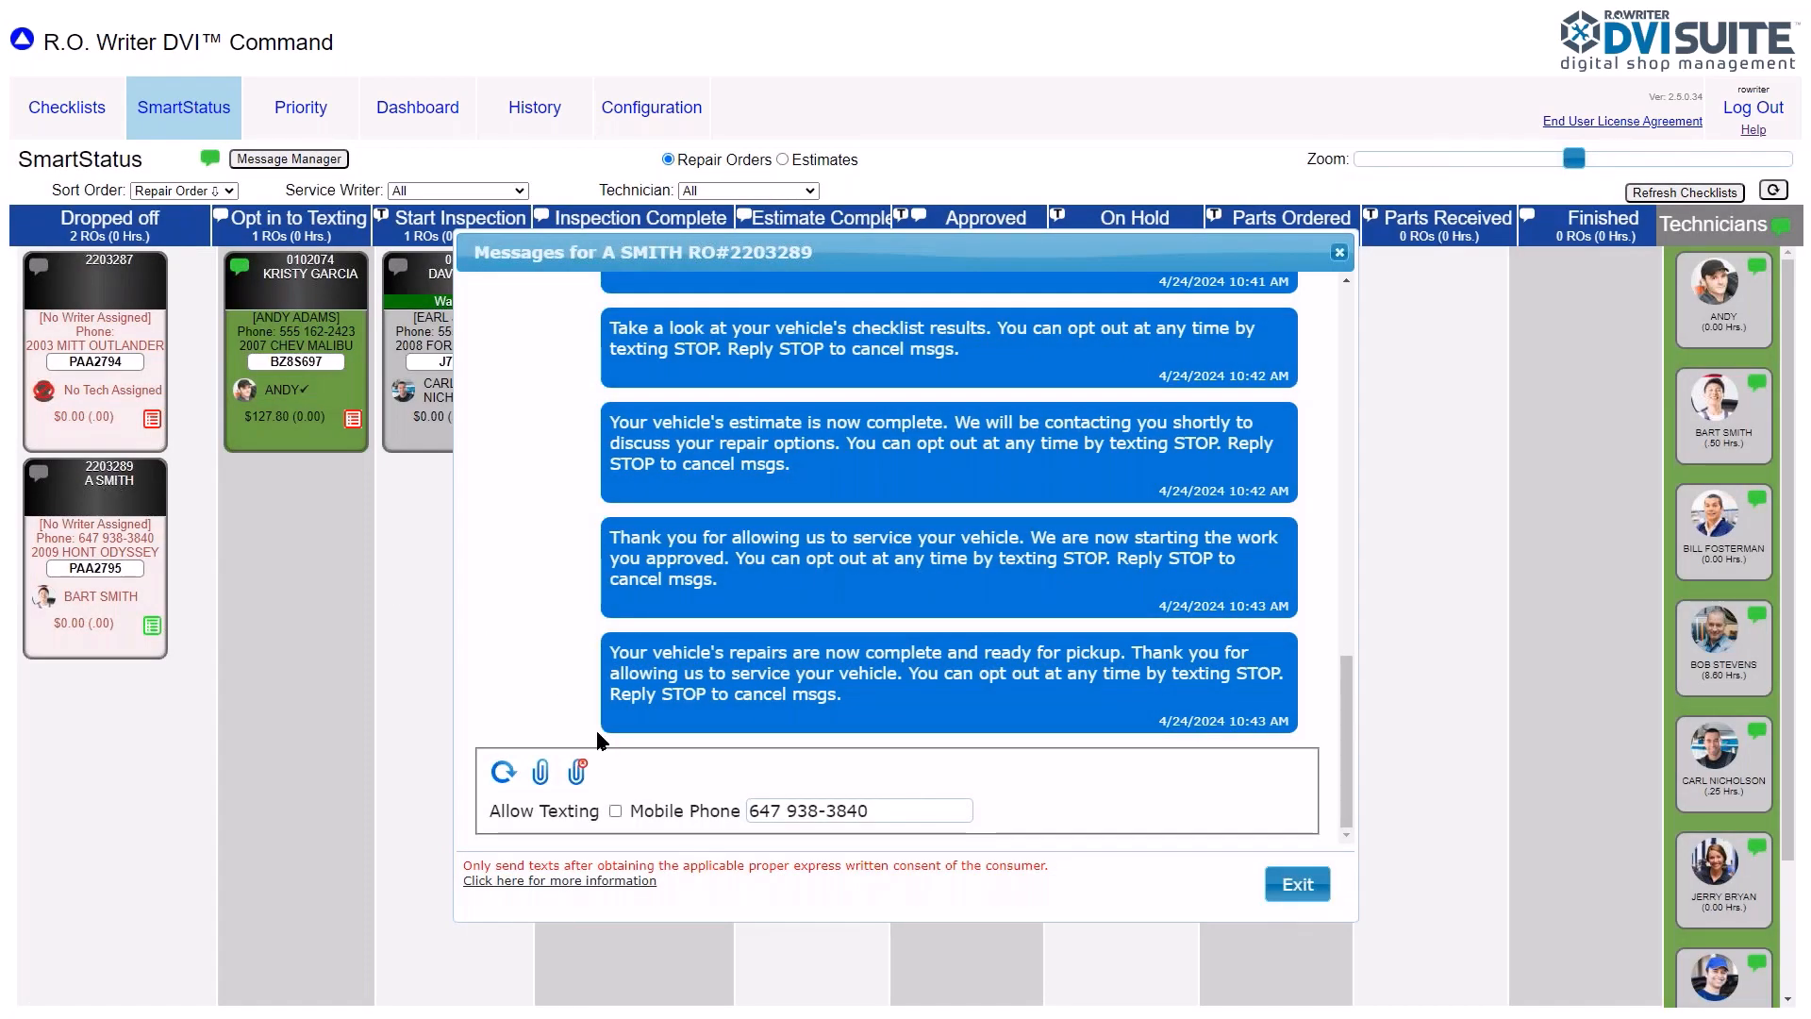
{"action": "left_click", "coordinate": [615, 811]}
{"action": "left_click", "coordinate": [1298, 887]}
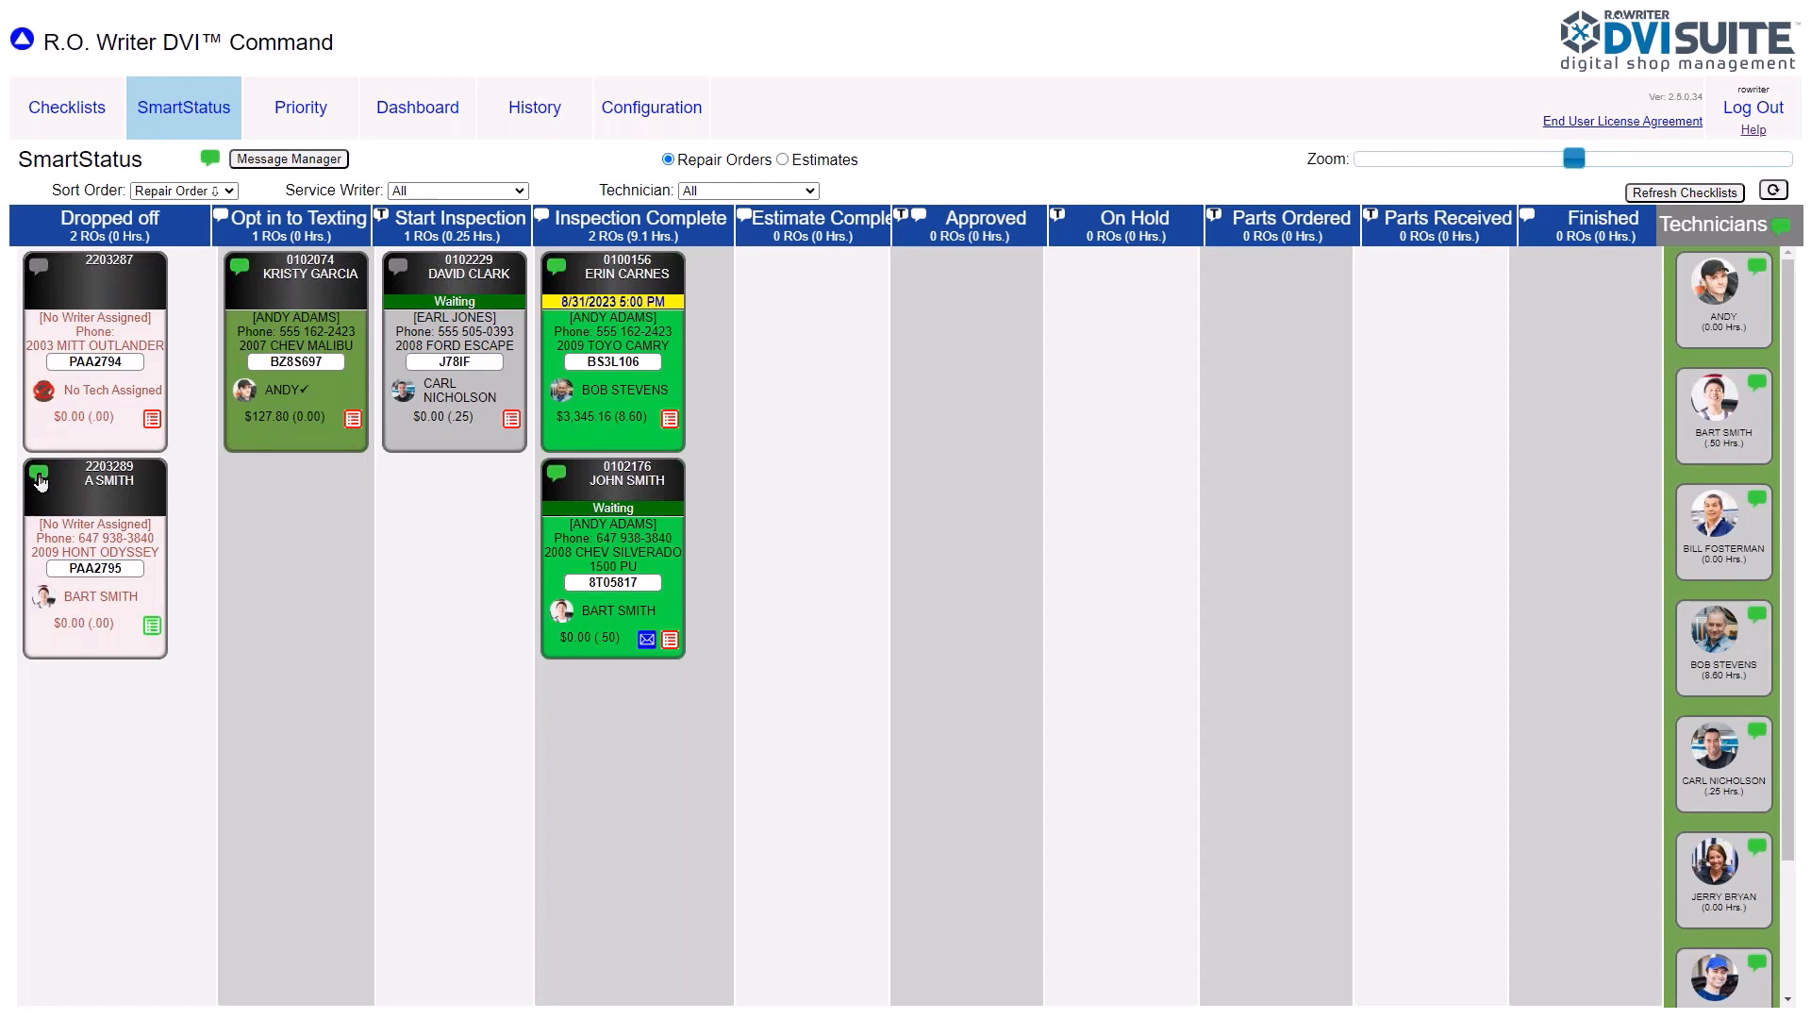
Advance the 2009 HONT ODYSSEY repair order through Opt in to Texting and Start Inspection to Inspection Complete
{"action": "left_click_drag", "start_coordinate": [128, 495], "coordinate": [319, 501]}
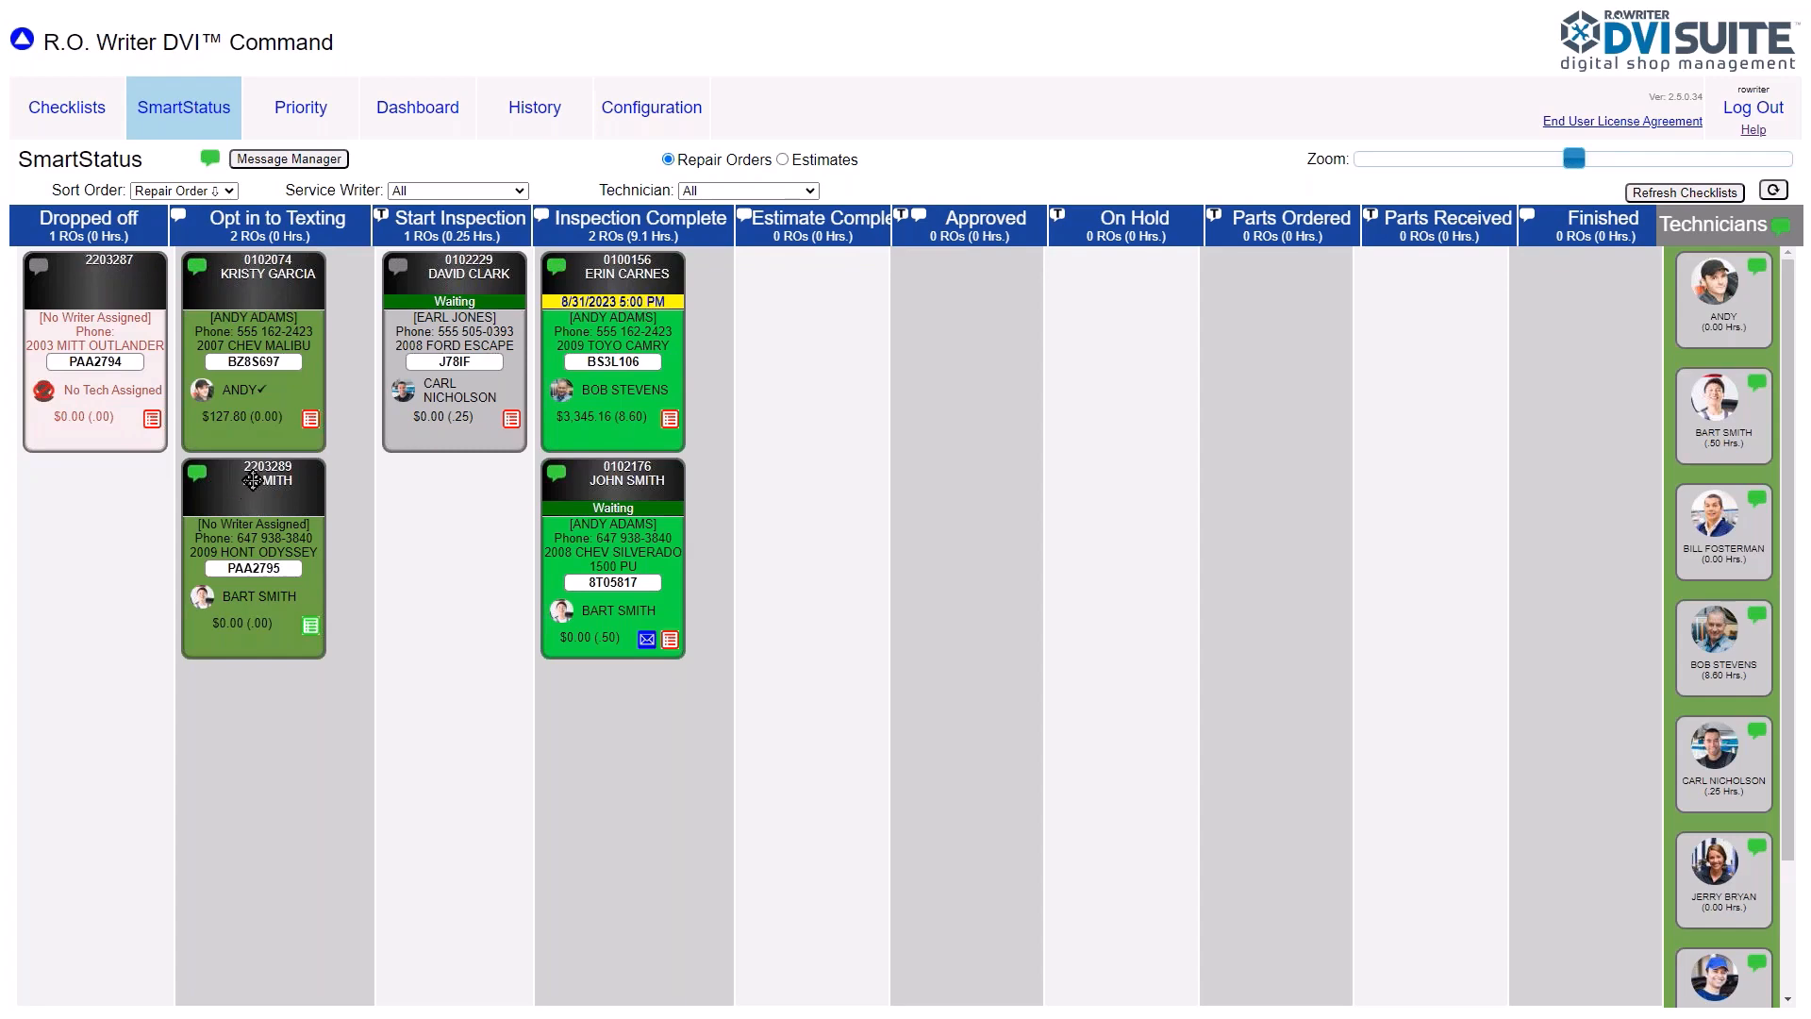
{"action": "mouse_move", "coordinate": [251, 482]}
{"action": "left_mouse_down"}
{"action": "mouse_move", "coordinate": [443, 504]}
{"action": "mouse_move", "coordinate": [274, 482]}
{"action": "left_mouse_up"}
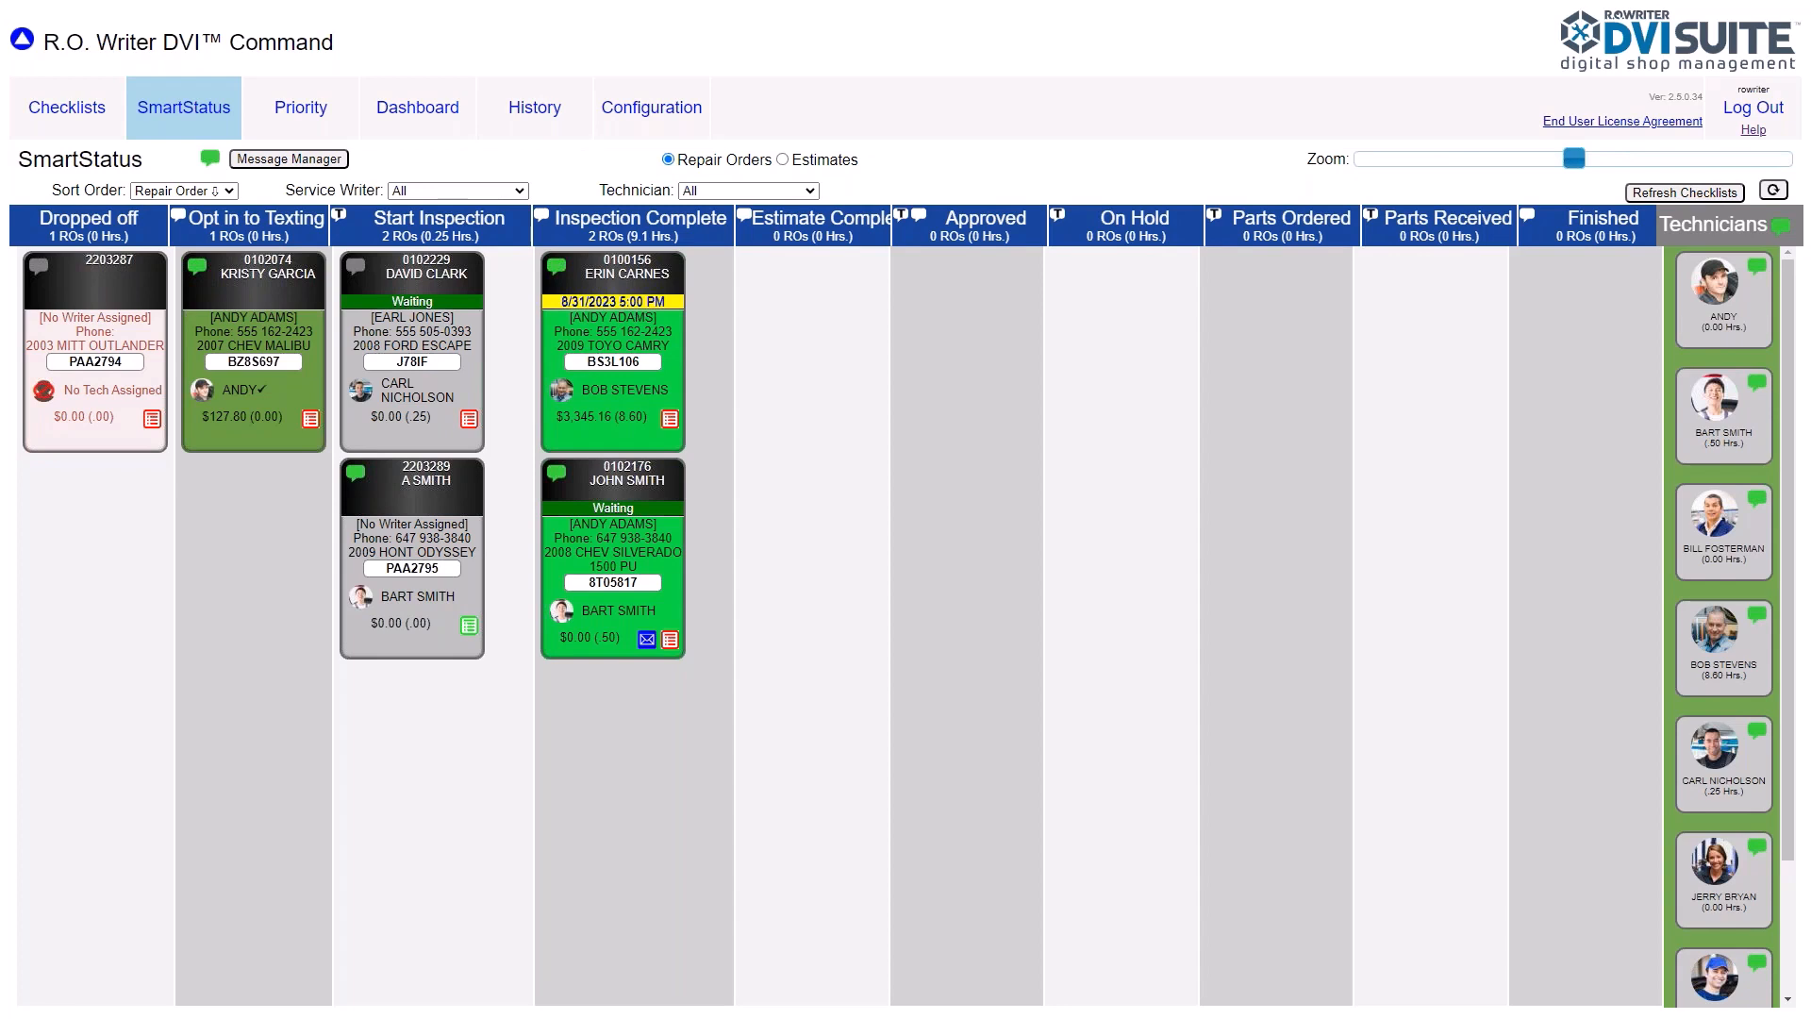
{"action": "left_click_drag", "start_coordinate": [412, 483], "coordinate": [654, 726]}
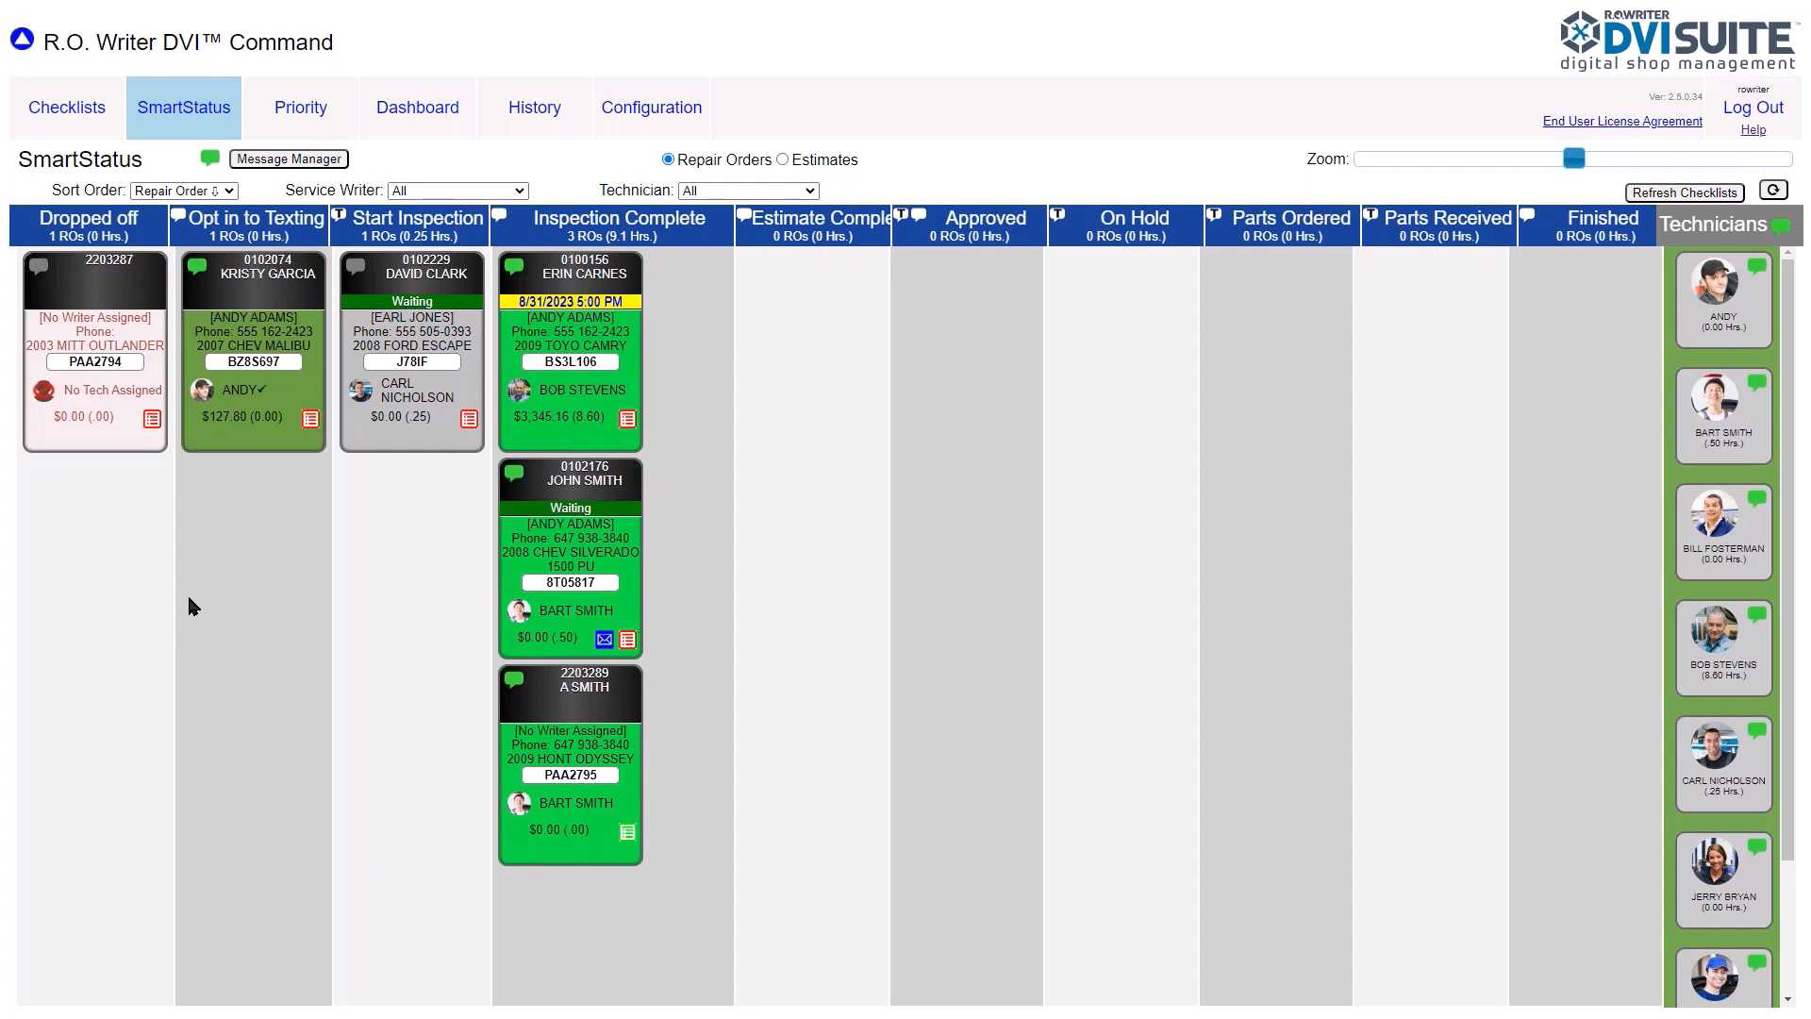
Review the Odyssey's Courtesy Check checklist, text it to the customer, and return to the SmartStatus board
{"action": "left_click", "coordinate": [628, 835]}
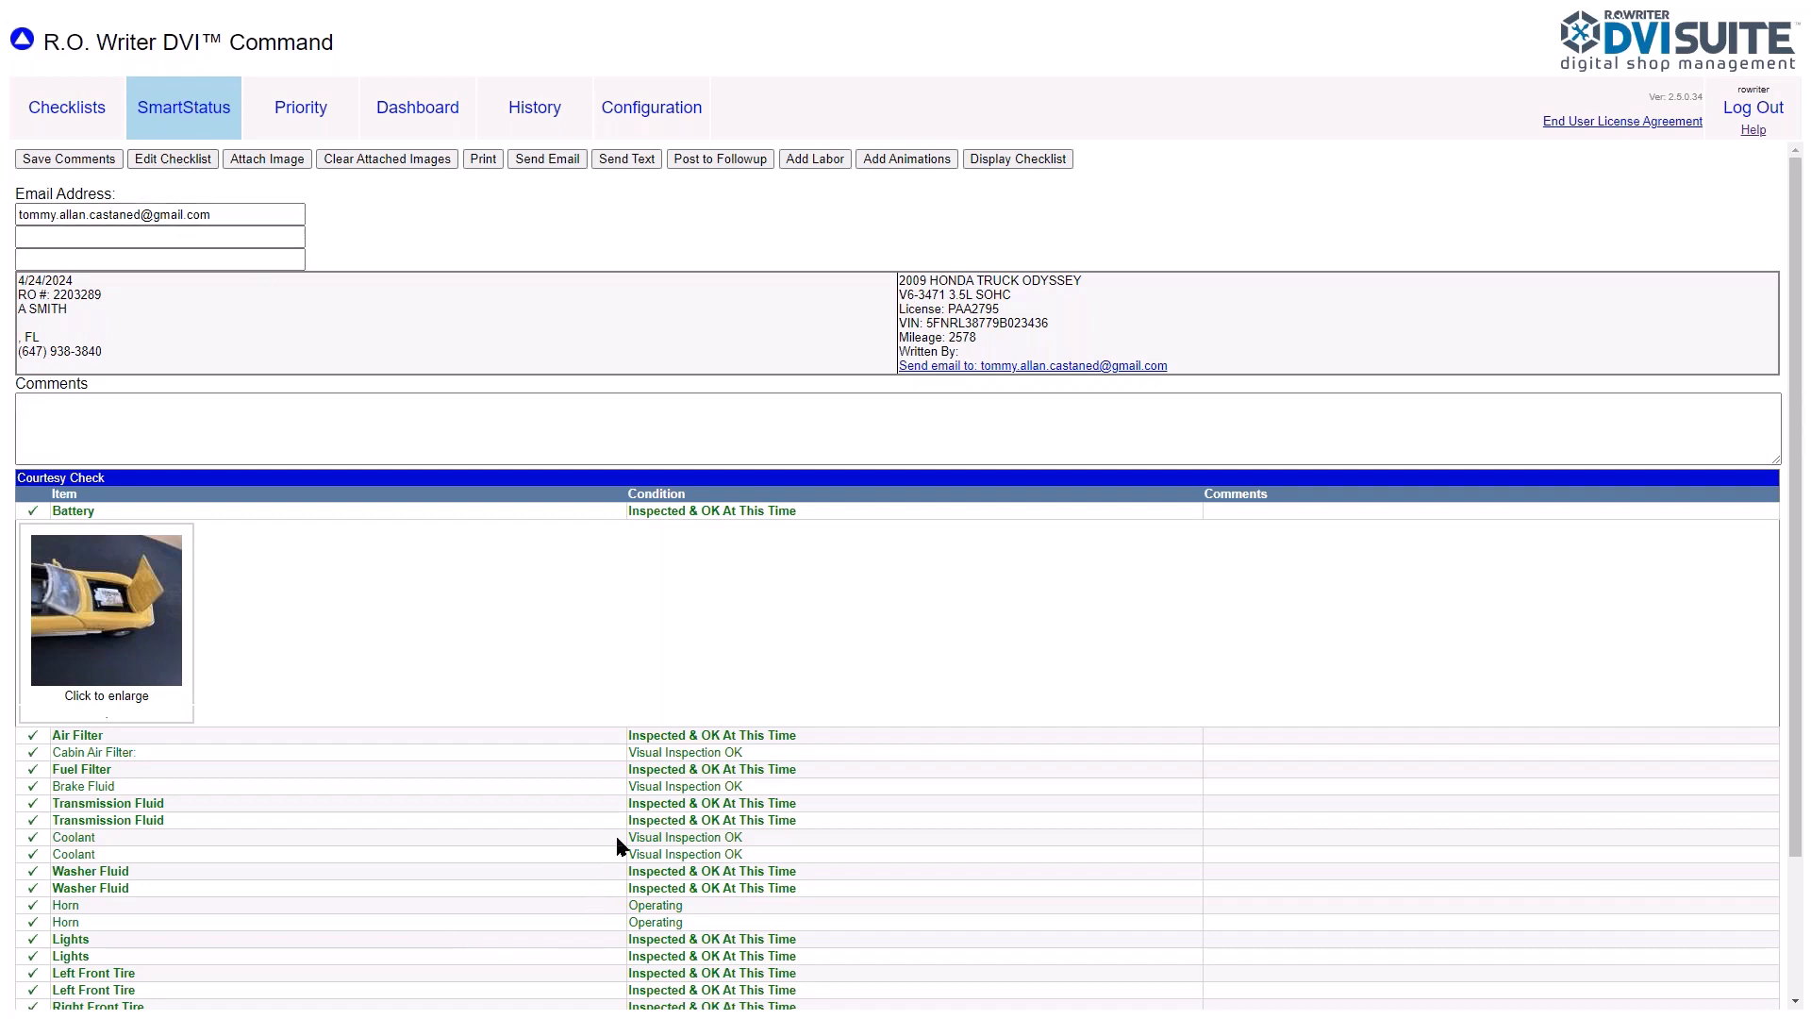
{"action": "scroll", "coordinate": [619, 736], "scroll_direction": "down", "scroll_amount": 2}
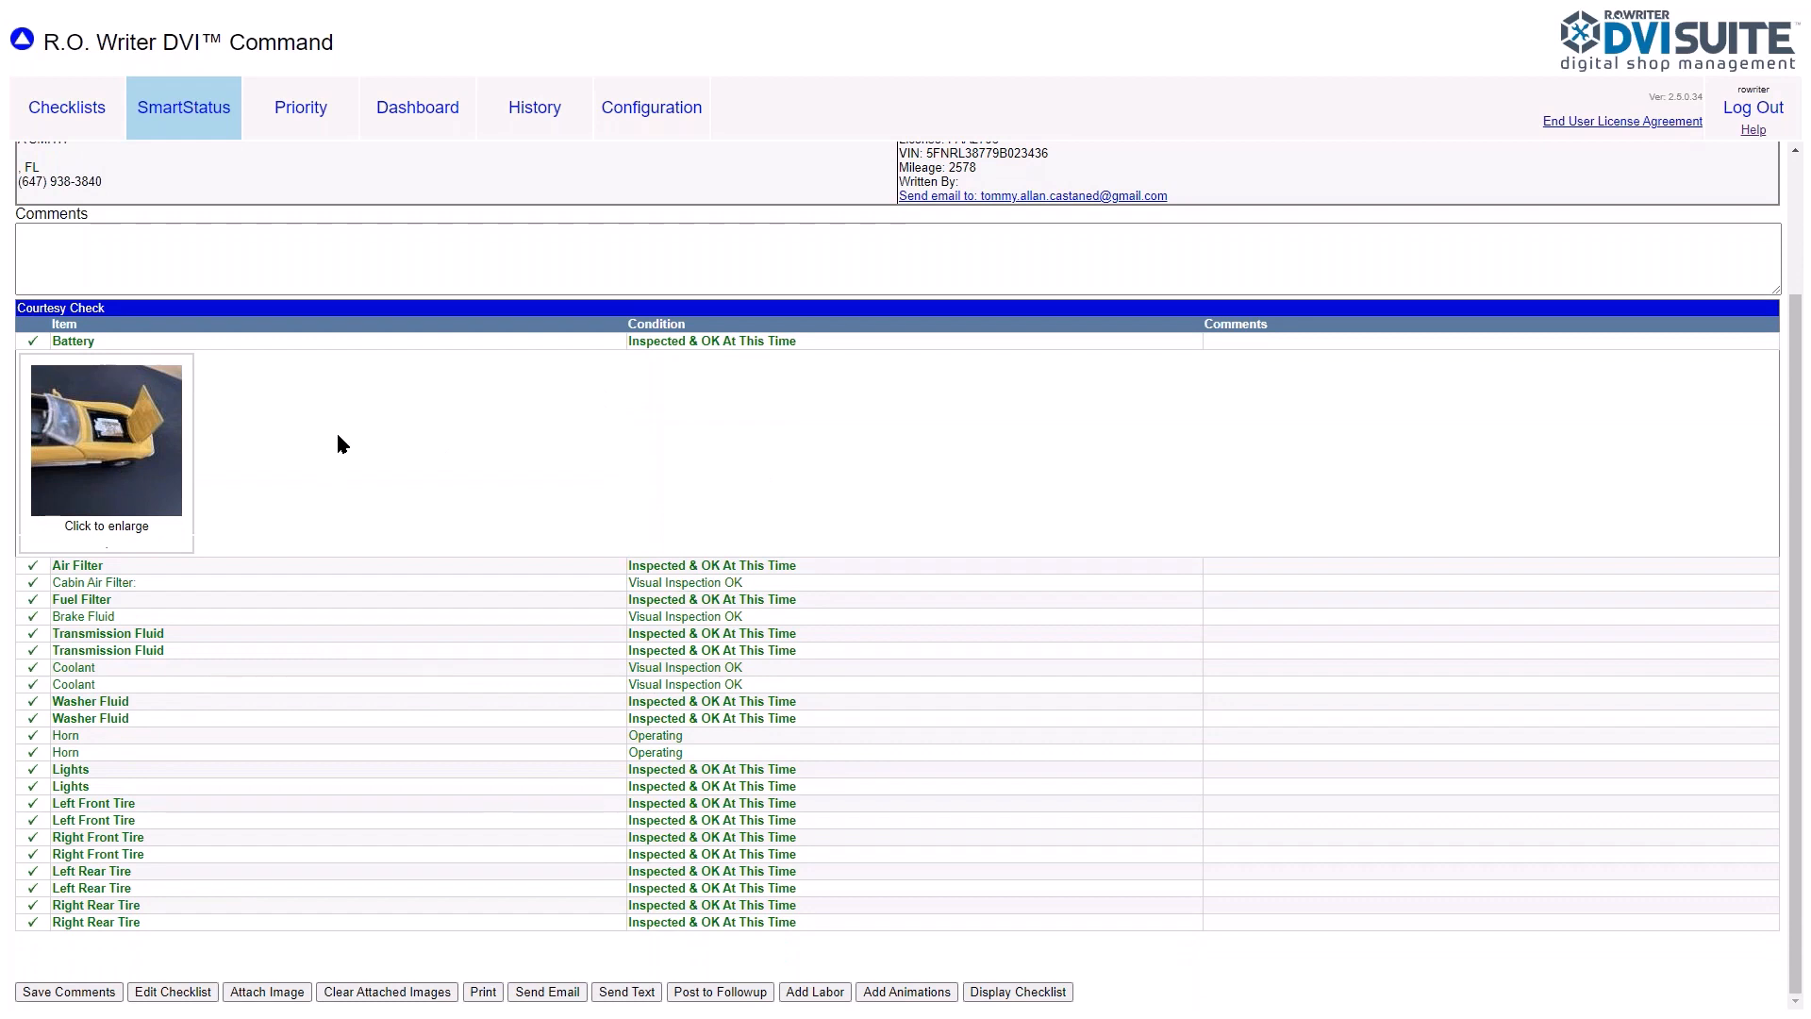
{"action": "scroll", "coordinate": [386, 403], "scroll_direction": "up", "scroll_amount": 2}
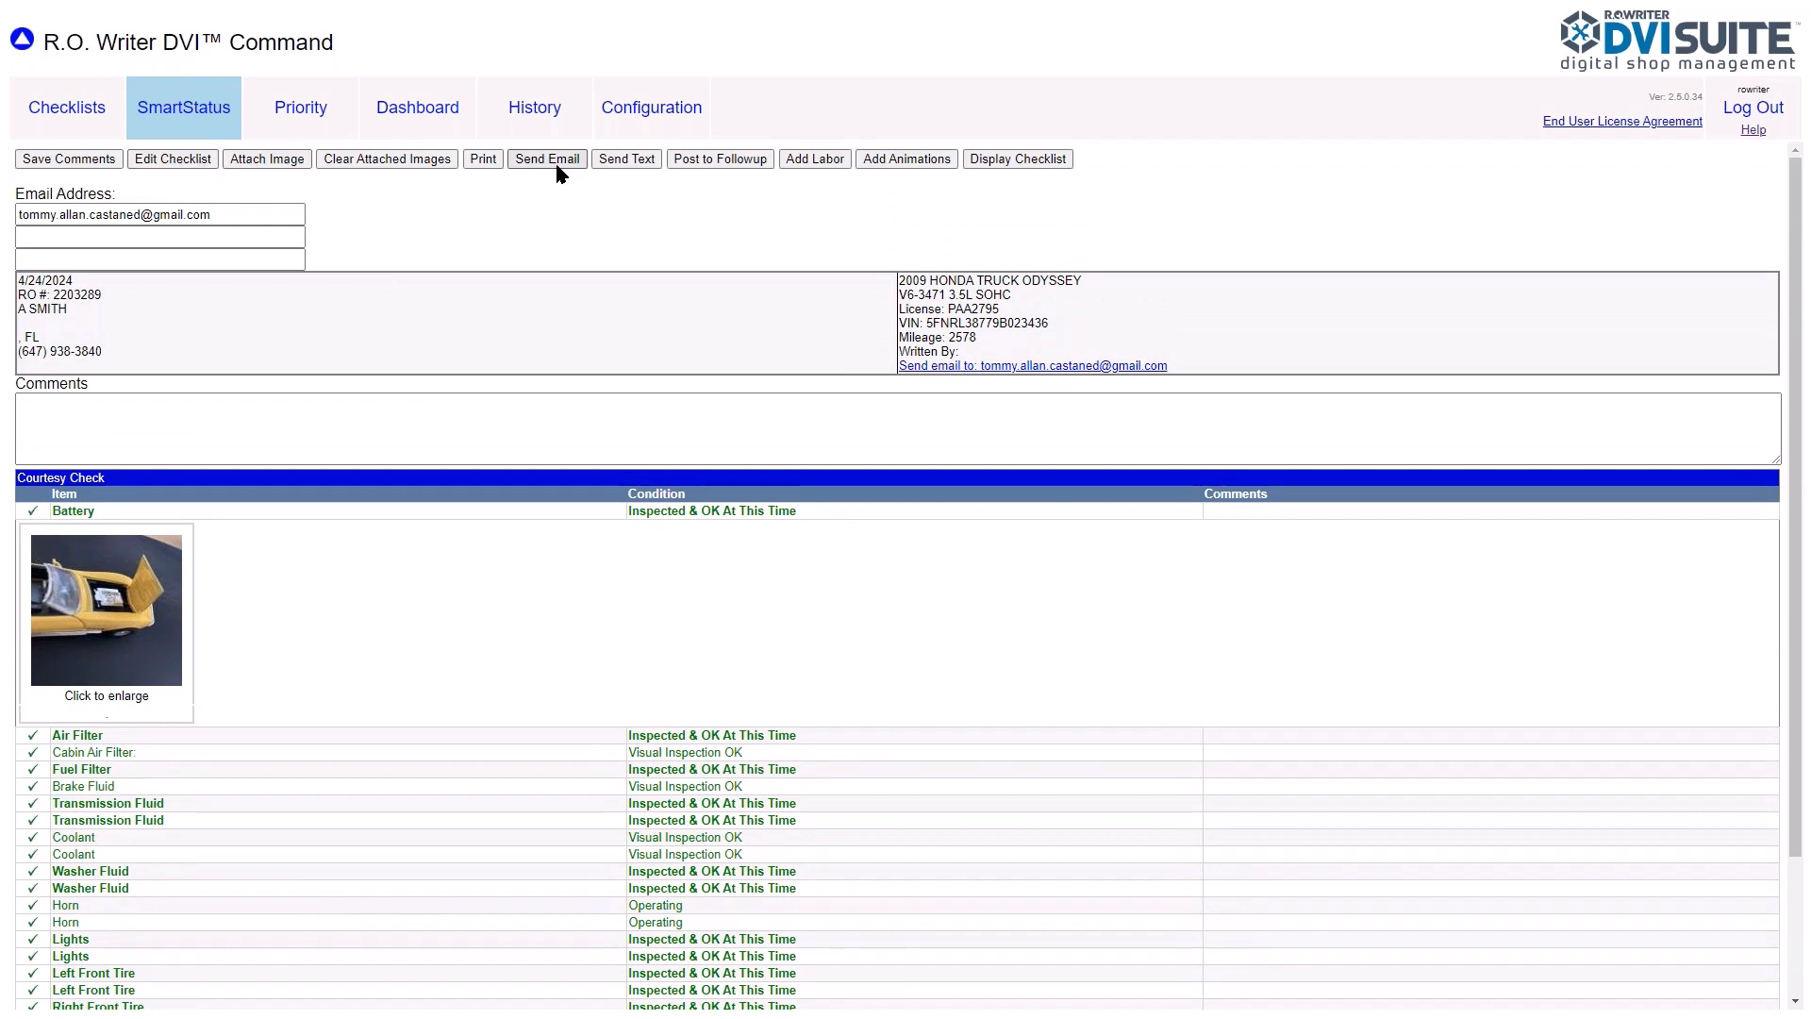
{"action": "left_click", "coordinate": [629, 159]}
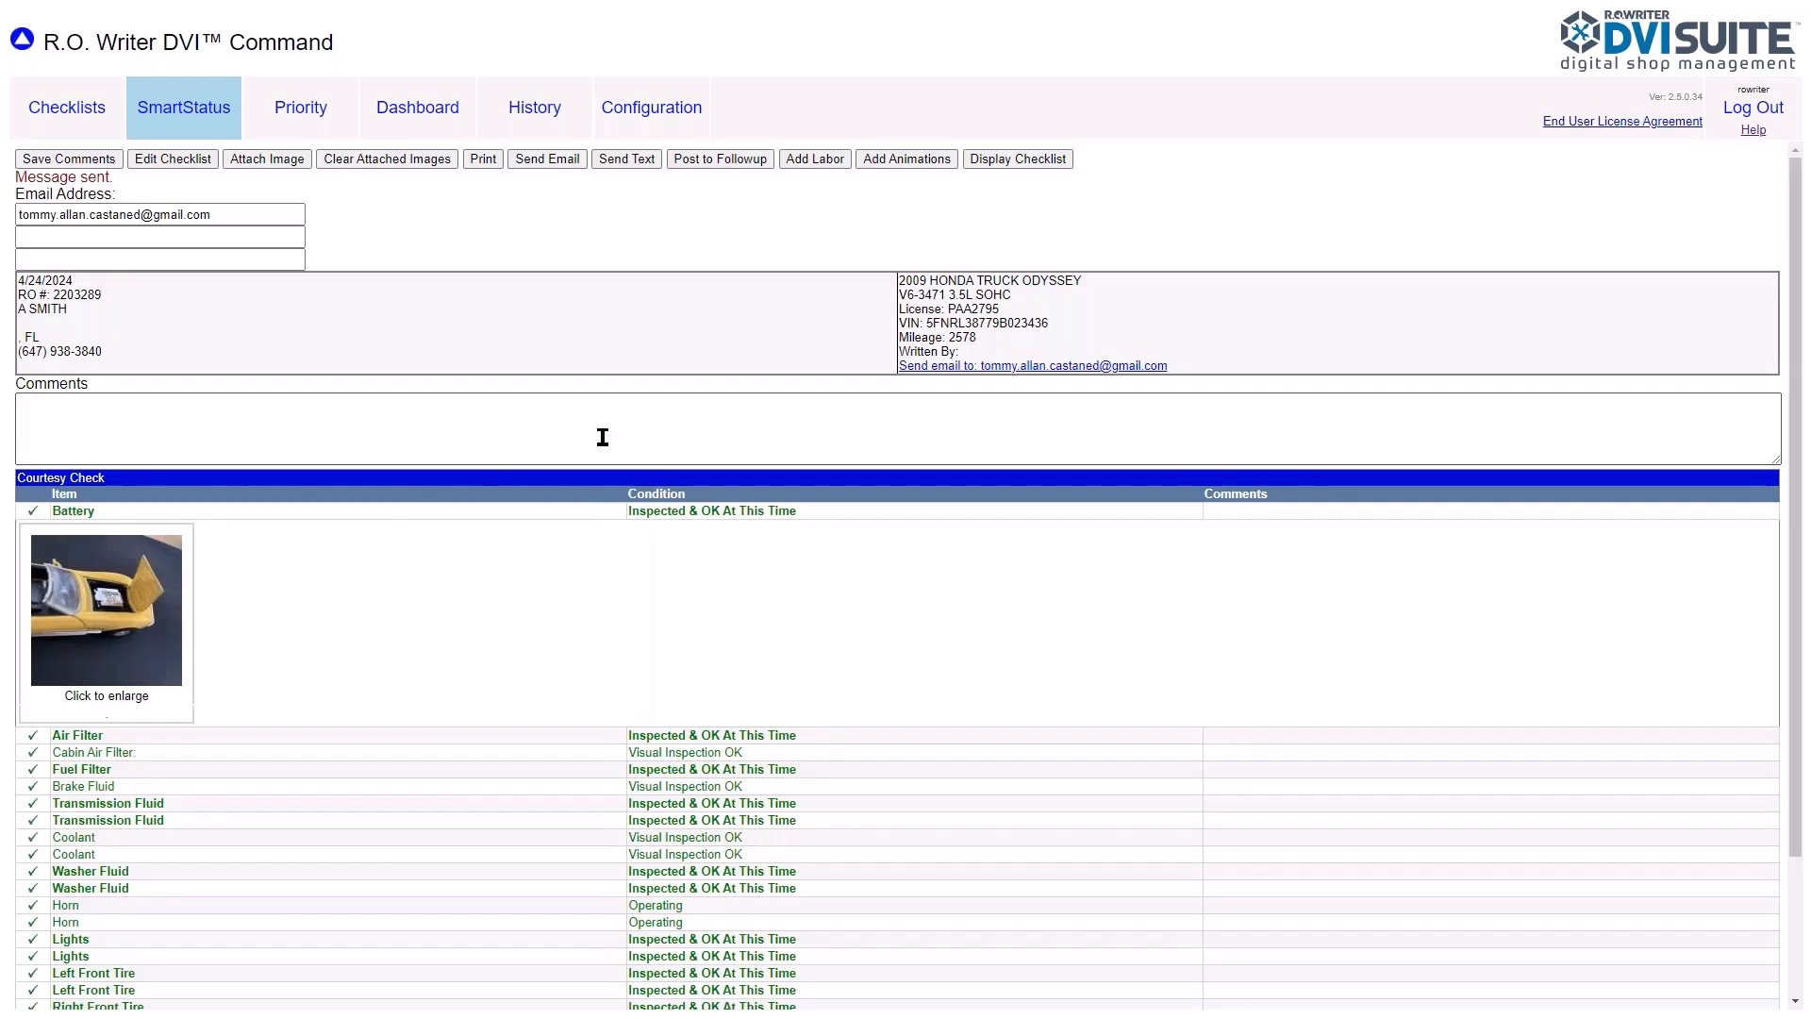
{"action": "left_click", "coordinate": [210, 112]}
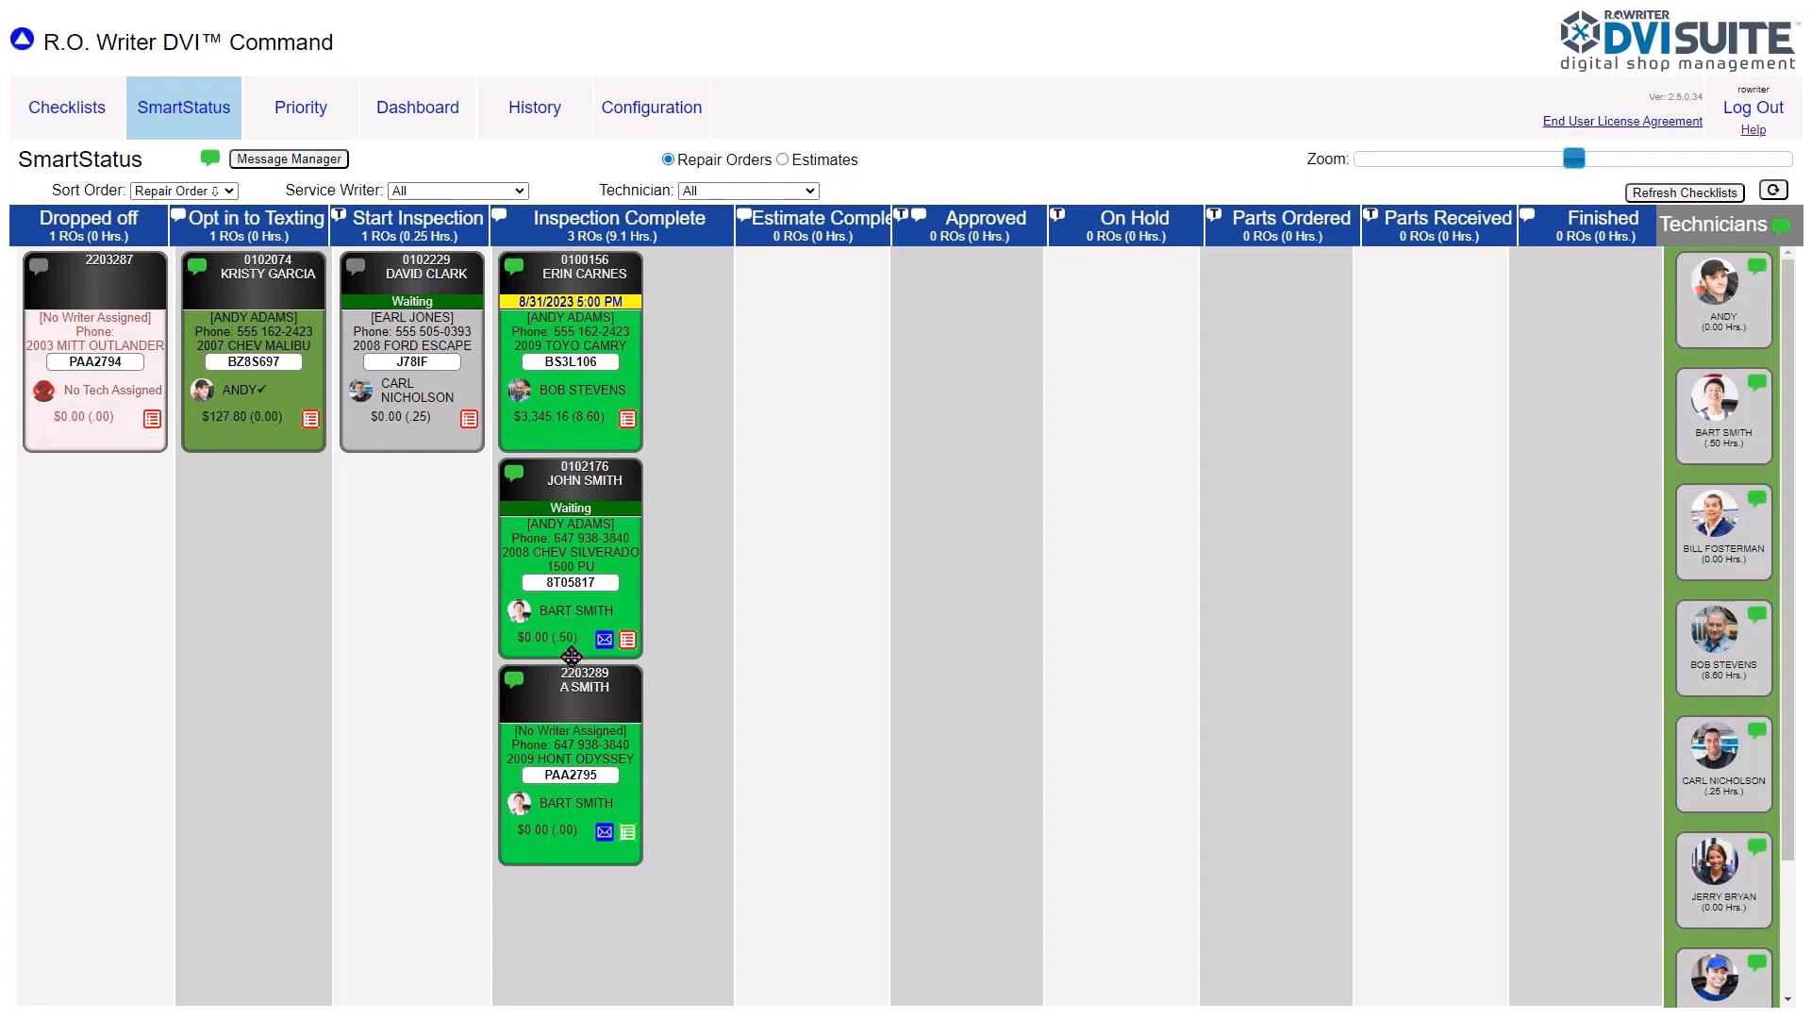
Move the Odyssey repair order to Estimate Complete and look through the attachments available for its customer messages
{"action": "left_click_drag", "start_coordinate": [620, 676], "coordinate": [801, 325]}
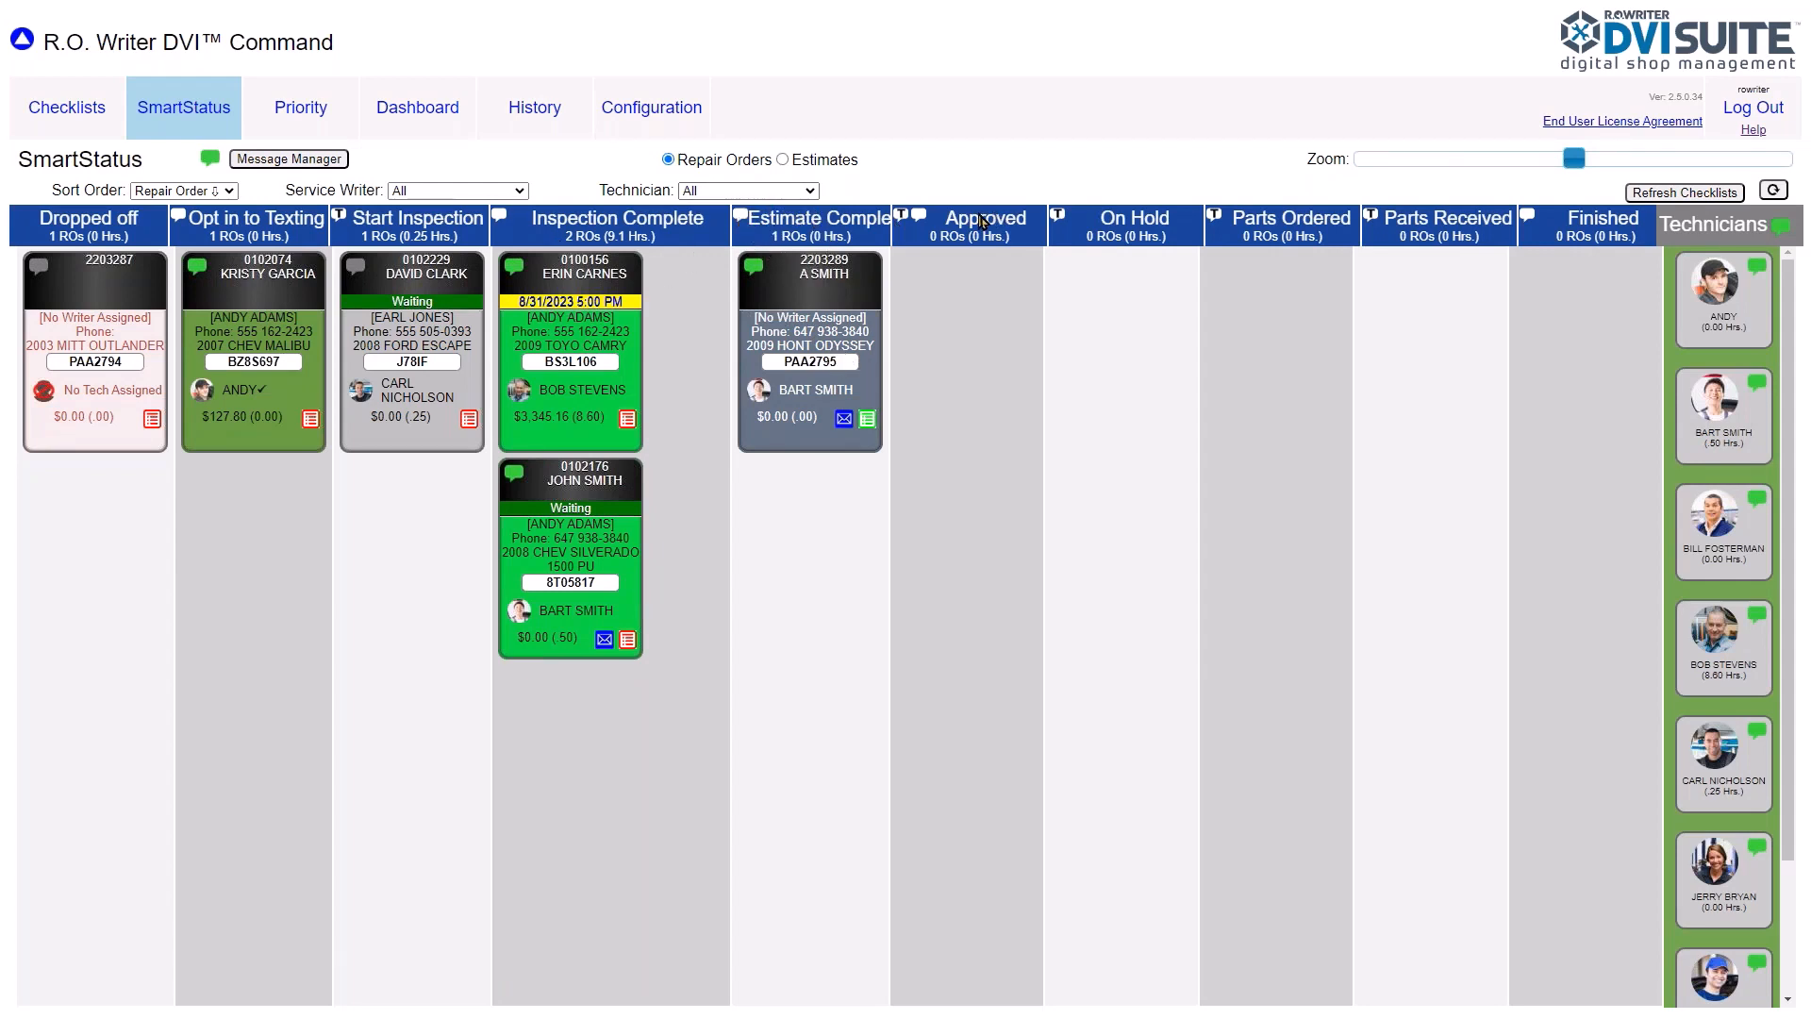
{"action": "left_click", "coordinate": [755, 269]}
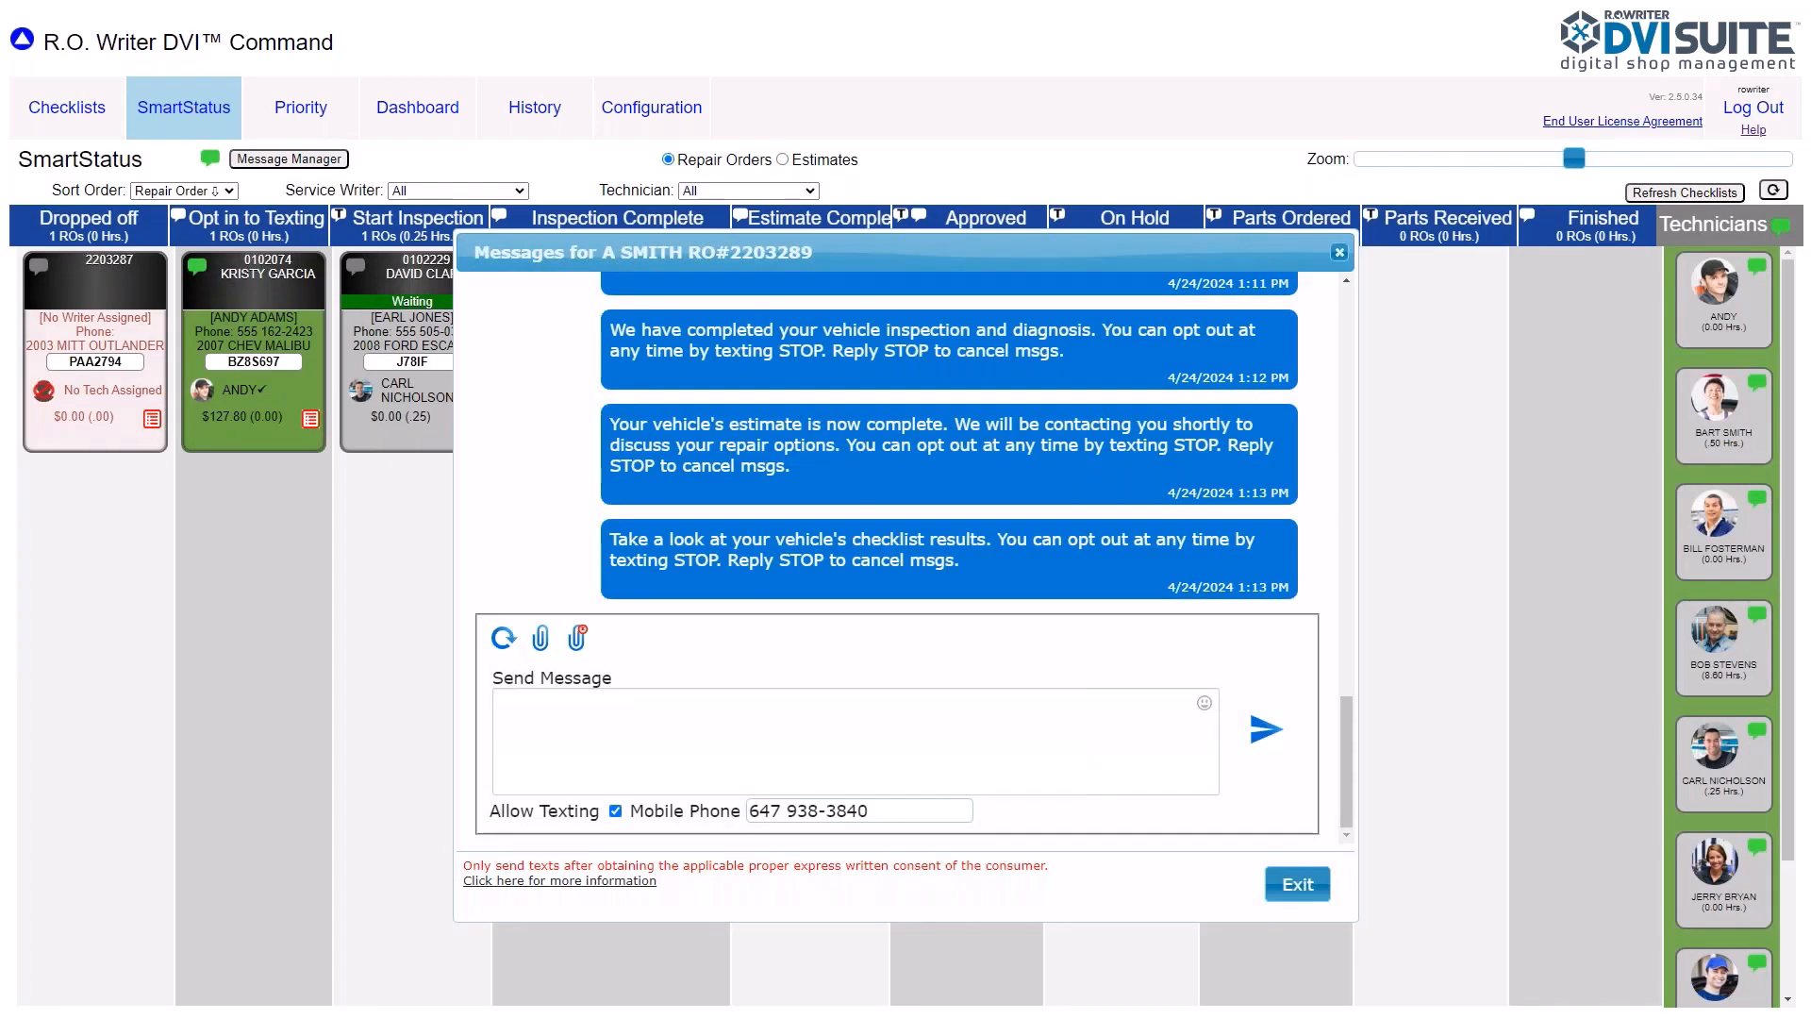
{"action": "left_click", "coordinate": [542, 642]}
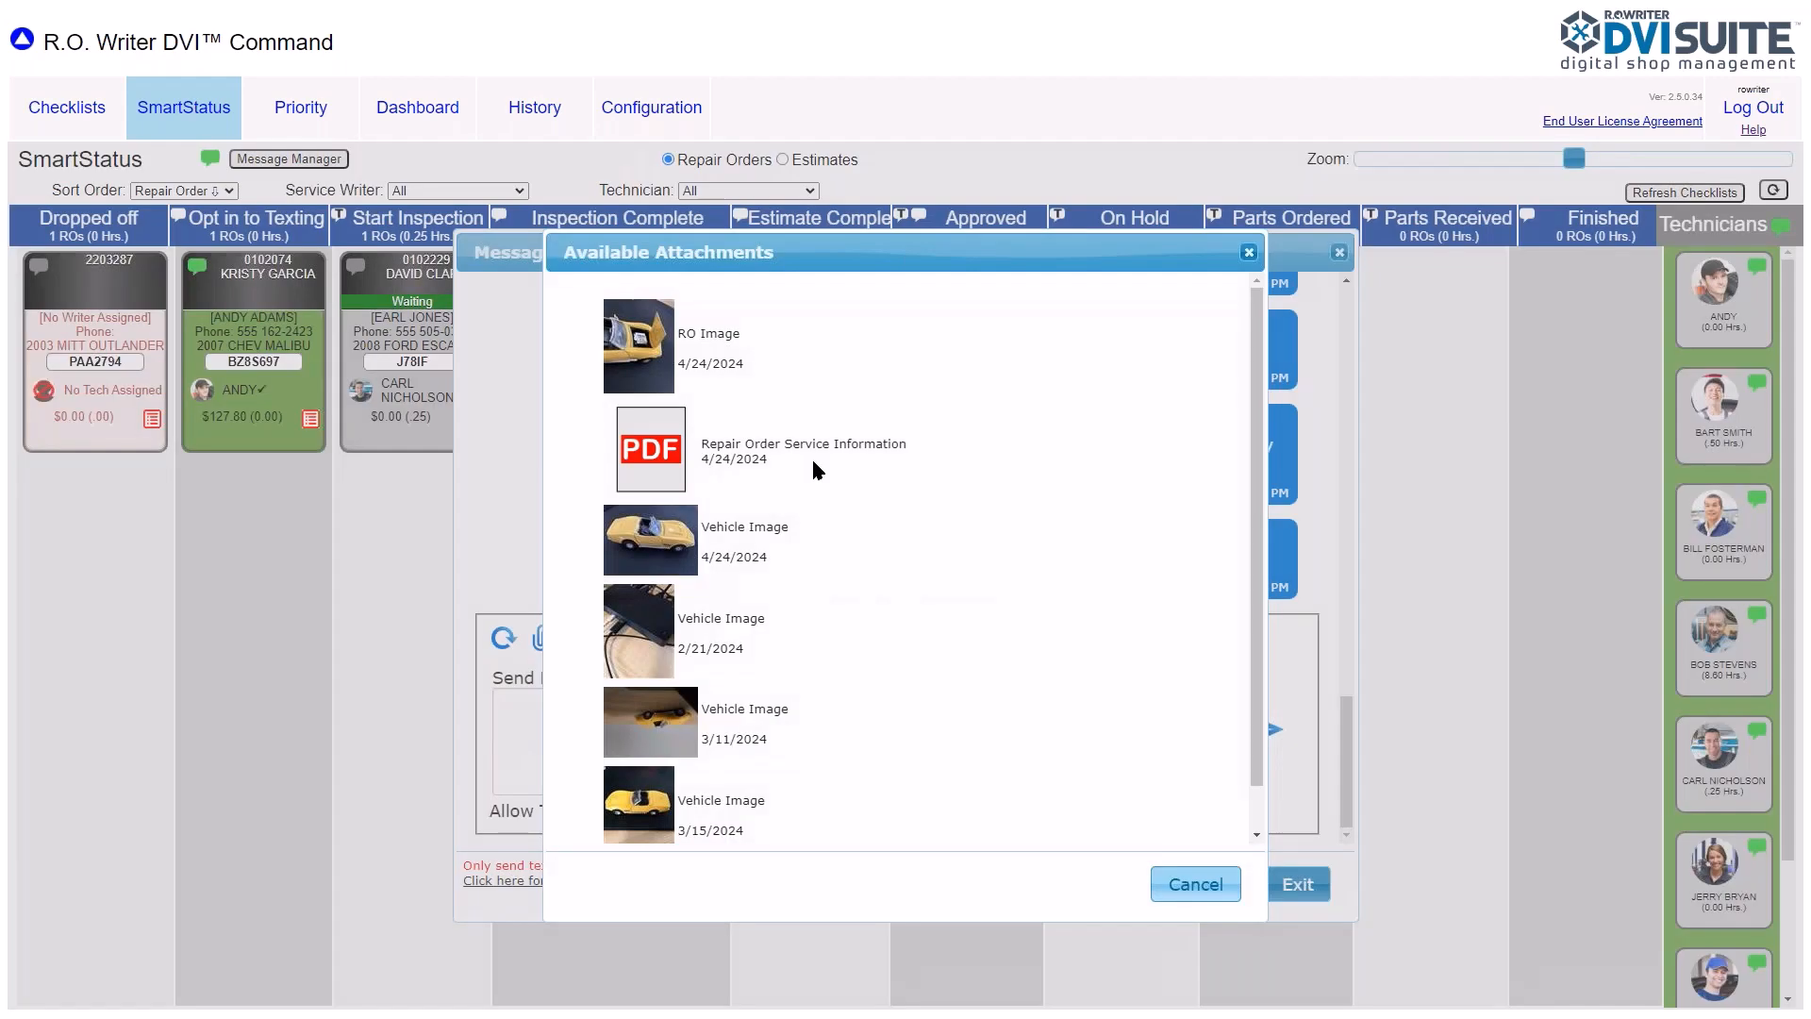
{"action": "left_click", "coordinate": [1249, 252]}
{"action": "left_click", "coordinate": [1338, 253]}
Move the Odyssey repair order to Approved and on to Finished
{"action": "left_click_drag", "start_coordinate": [830, 284], "coordinate": [971, 286]}
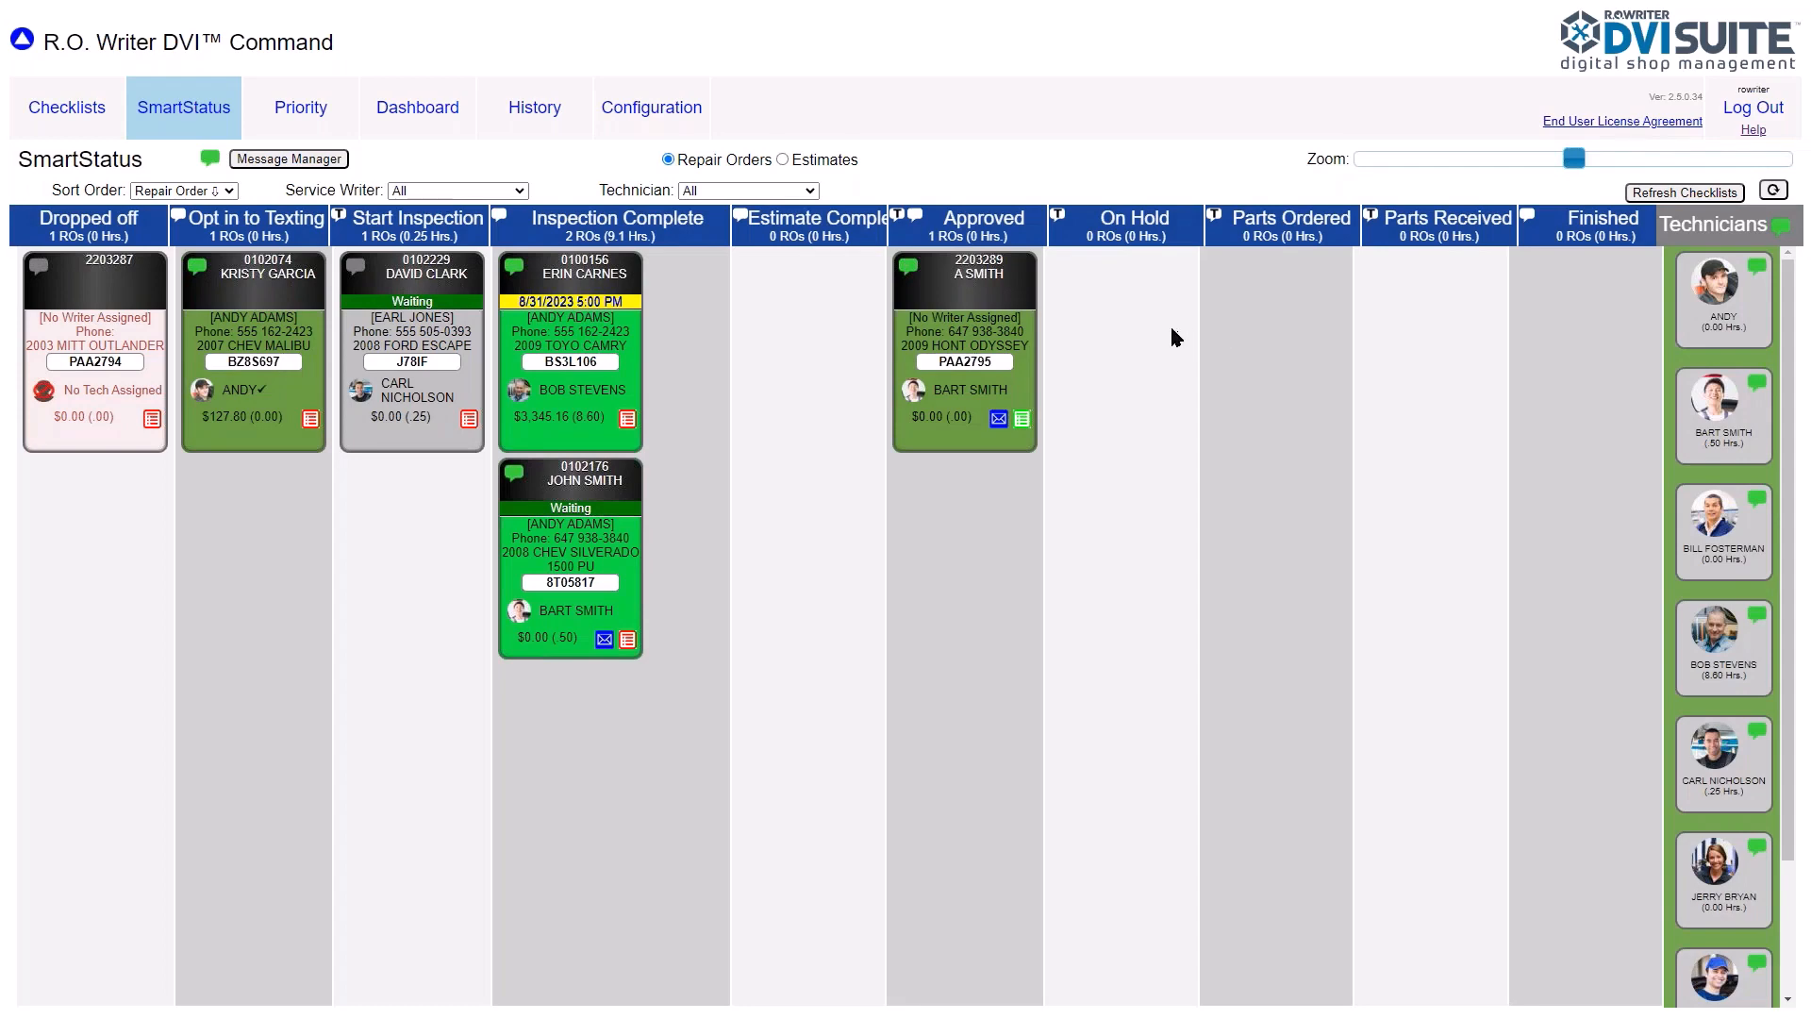
{"action": "left_click_drag", "start_coordinate": [1002, 269], "coordinate": [1611, 264]}
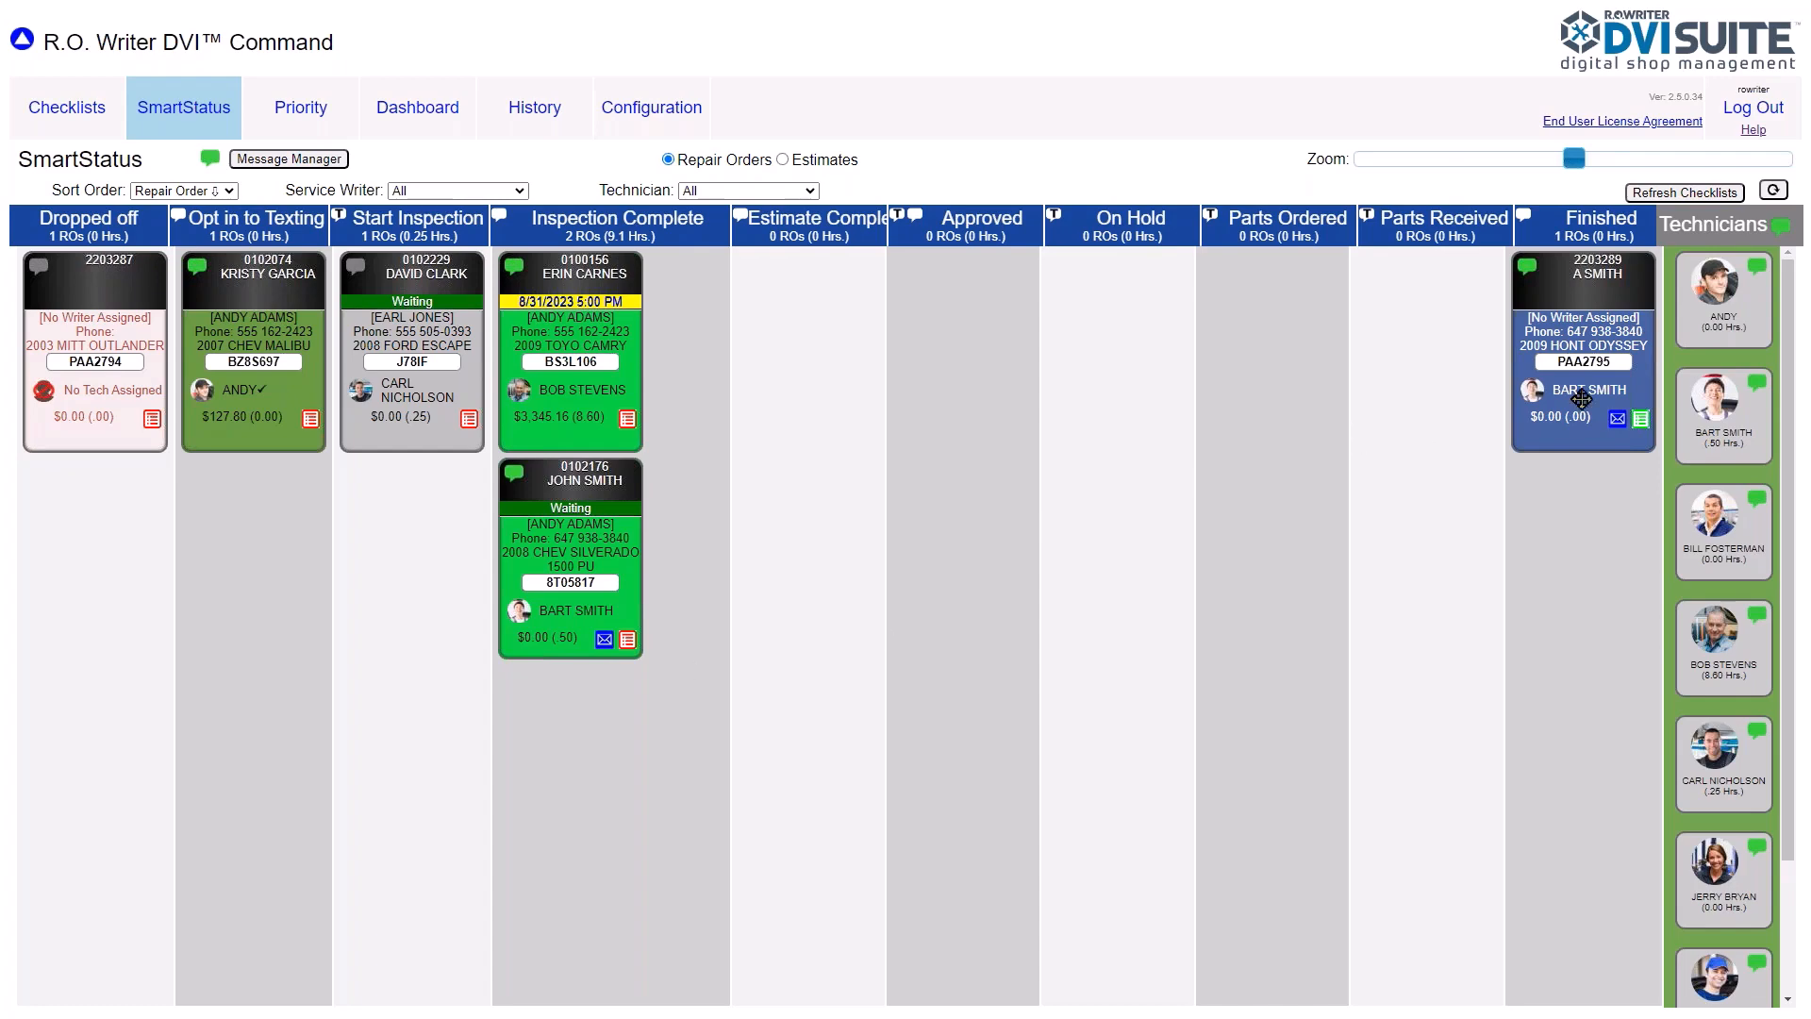
Review the status-change notifications sent to the technician assigned to the Odyssey repair order, and close the conversation
{"action": "left_click", "coordinate": [1757, 383]}
{"action": "left_click", "coordinate": [724, 759]}
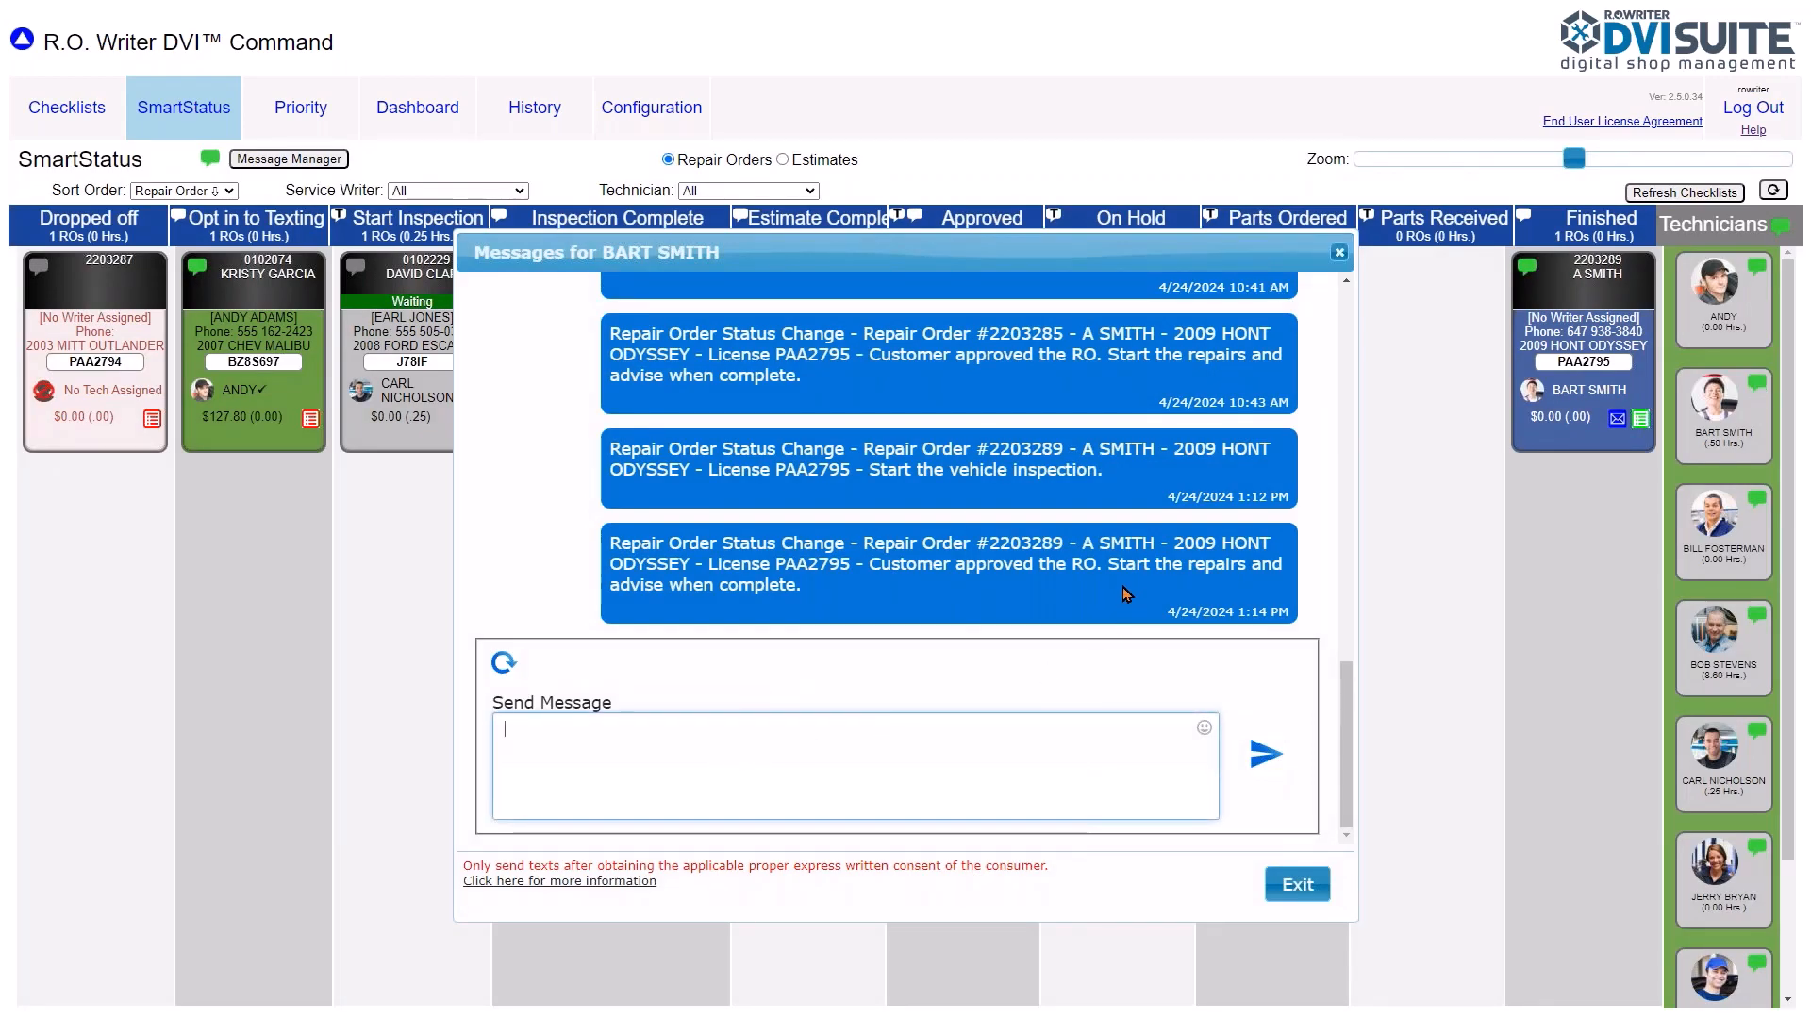
{"action": "left_click", "coordinate": [1340, 253]}
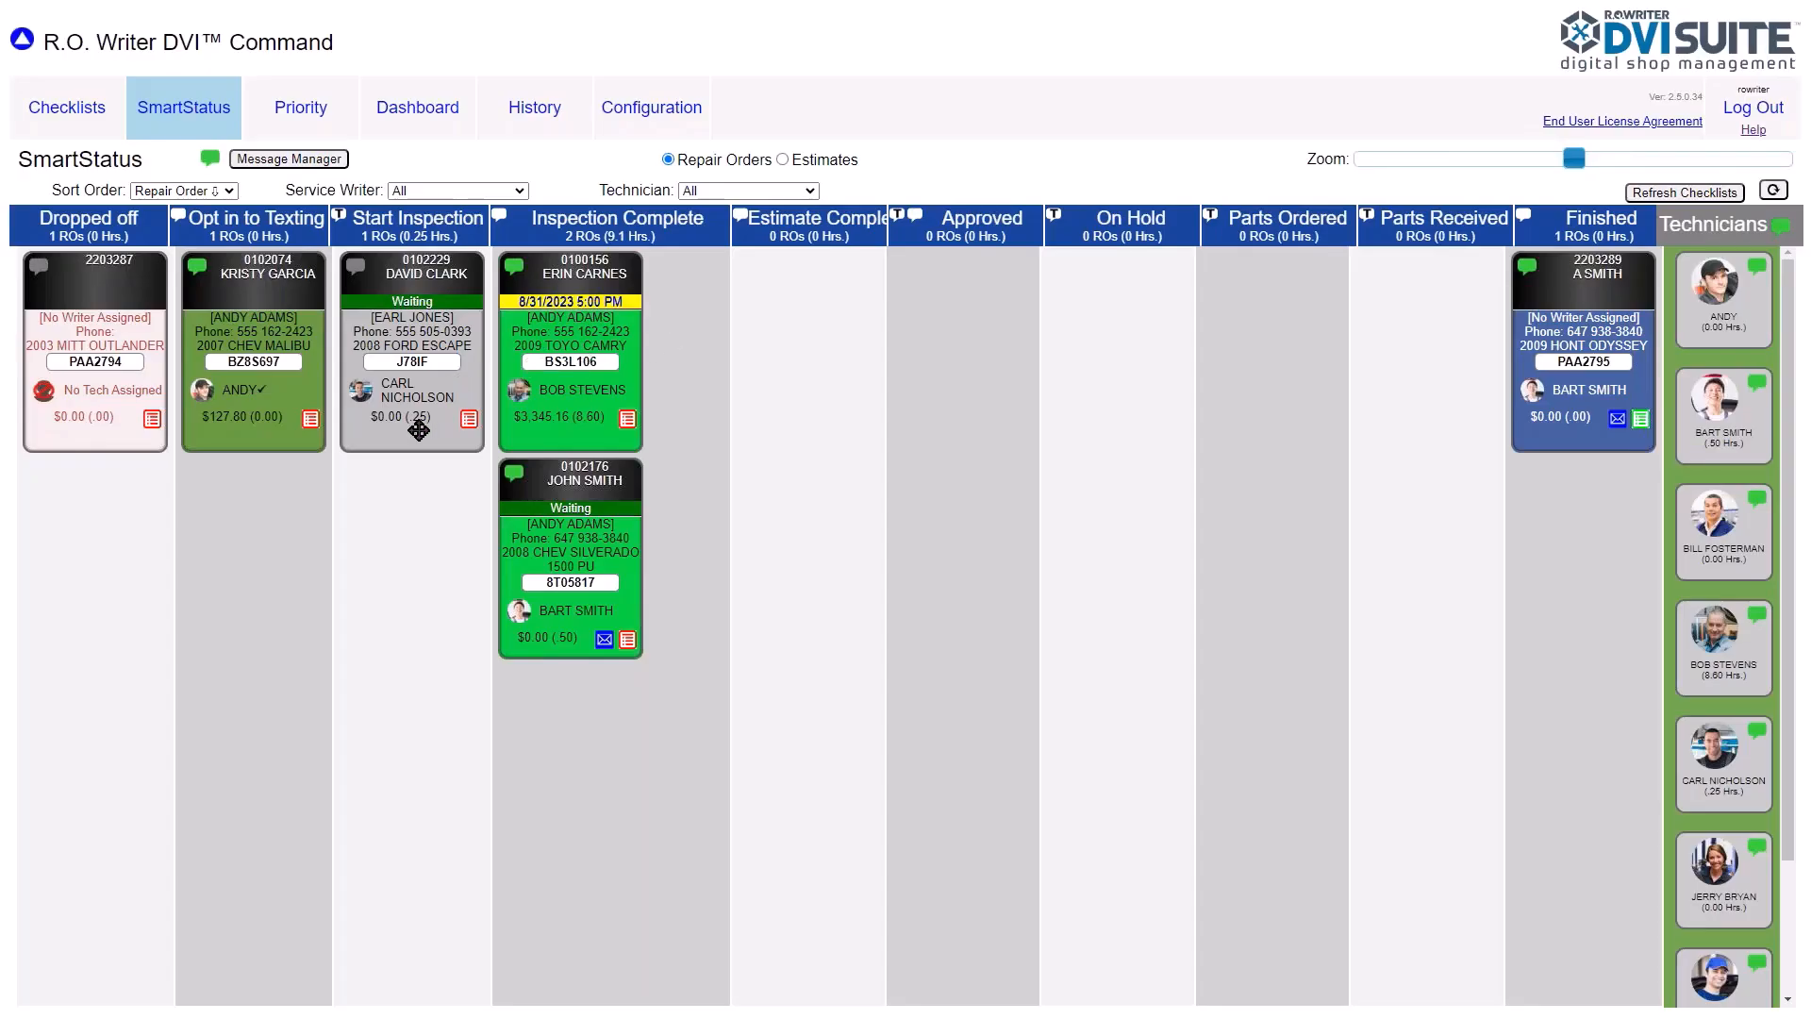
View the customer messages of the finished Odyssey repair order and list its available attachments
{"action": "left_click", "coordinate": [622, 642]}
{"action": "left_click", "coordinate": [1527, 267]}
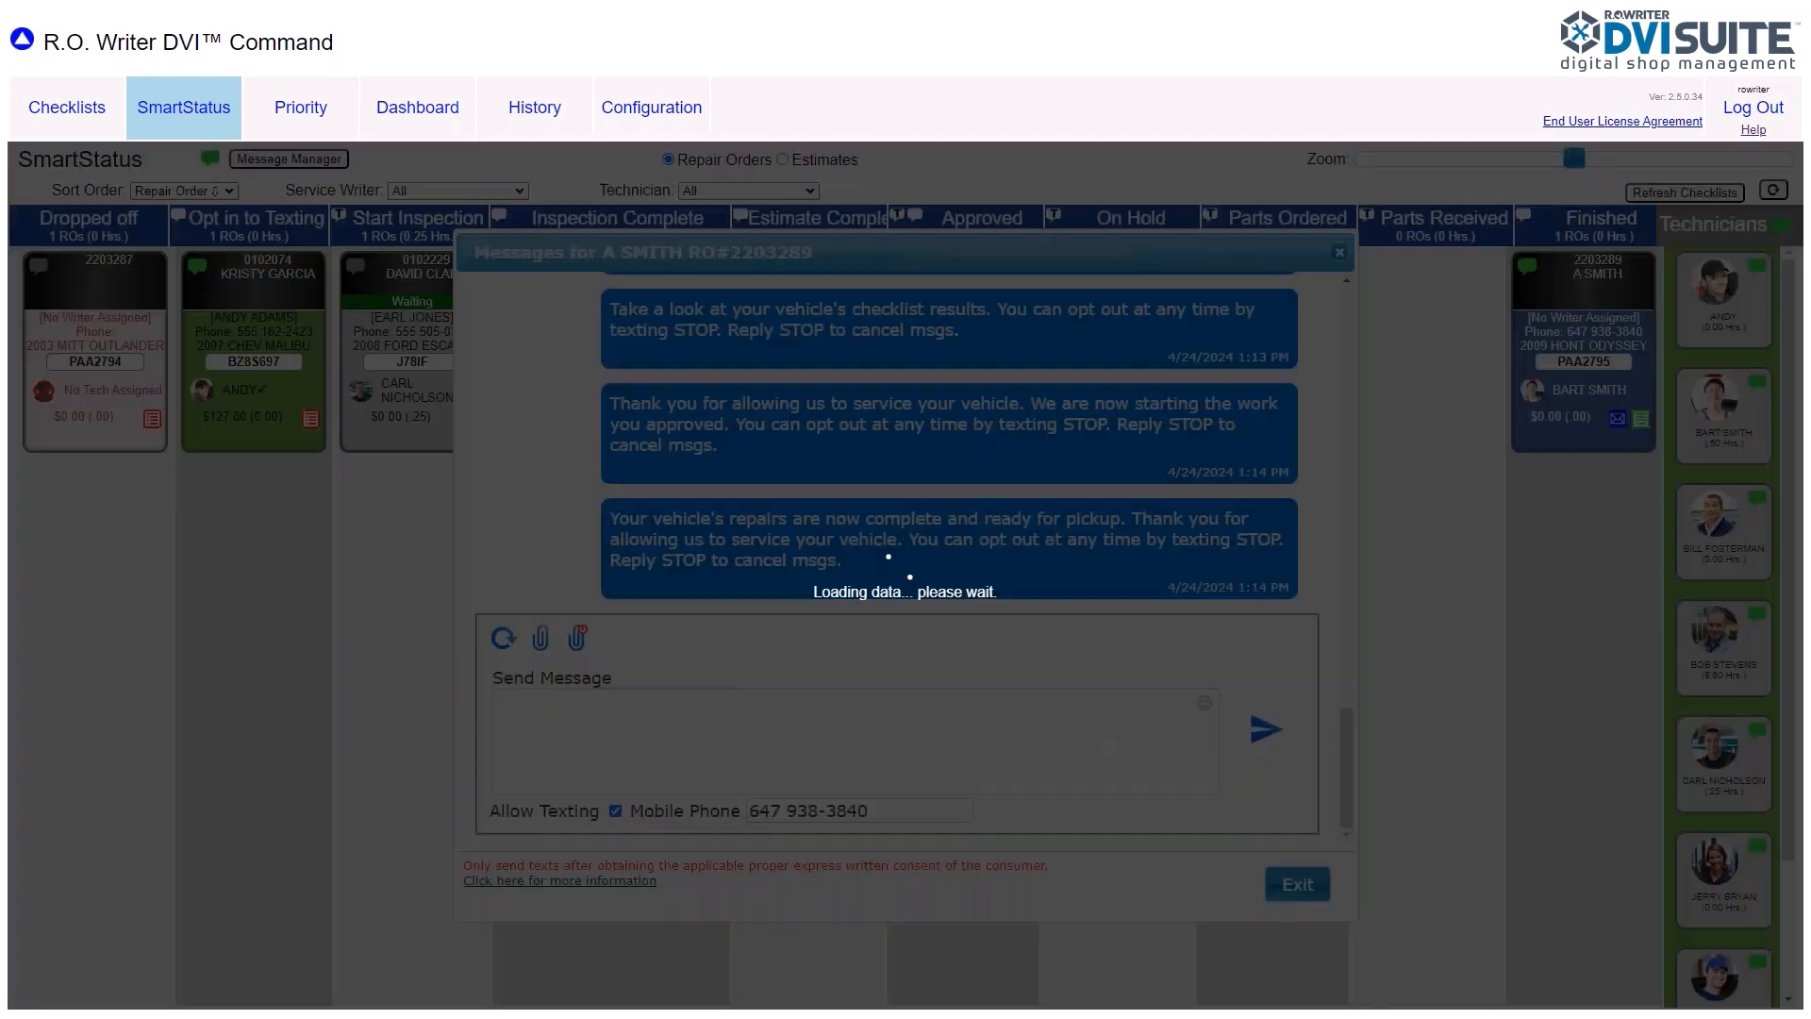
{"action": "left_click", "coordinate": [541, 642]}
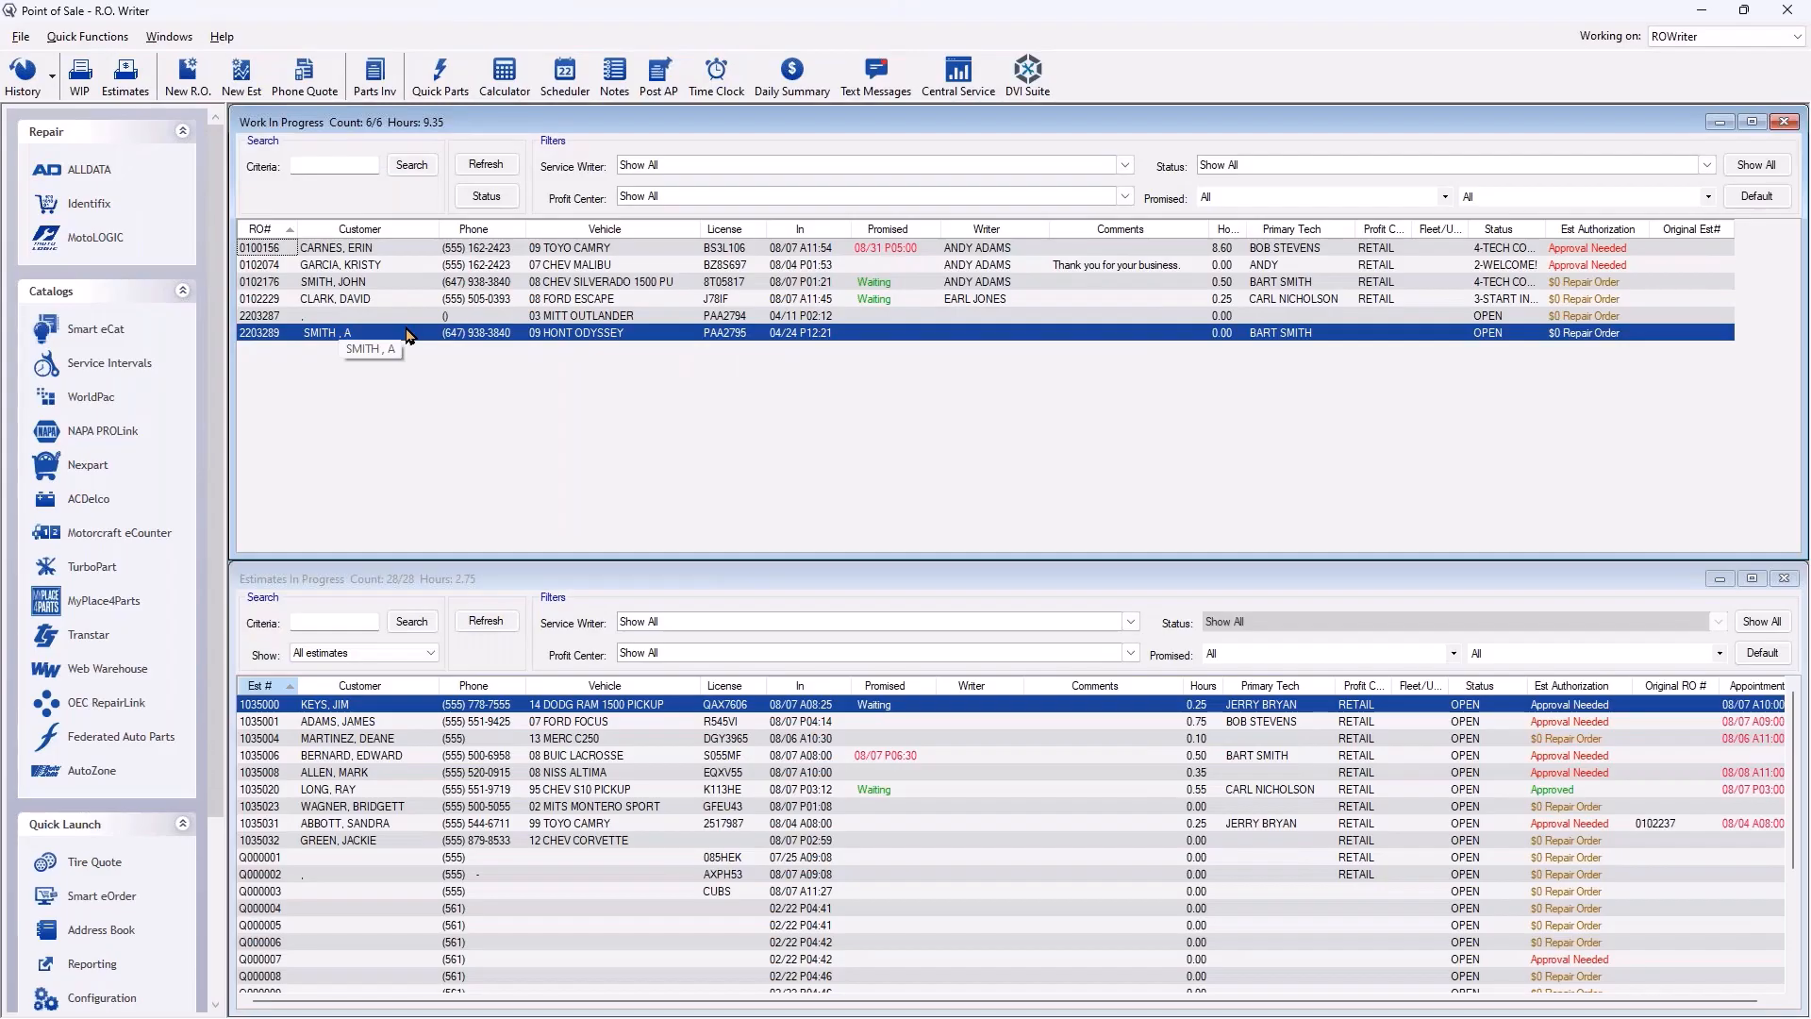
Switch to R.O. Writer and print the 2009 Odyssey repair order to a PDF in C:\ROWriterData\Images, closing the order
{"action": "double_click", "coordinate": [407, 333]}
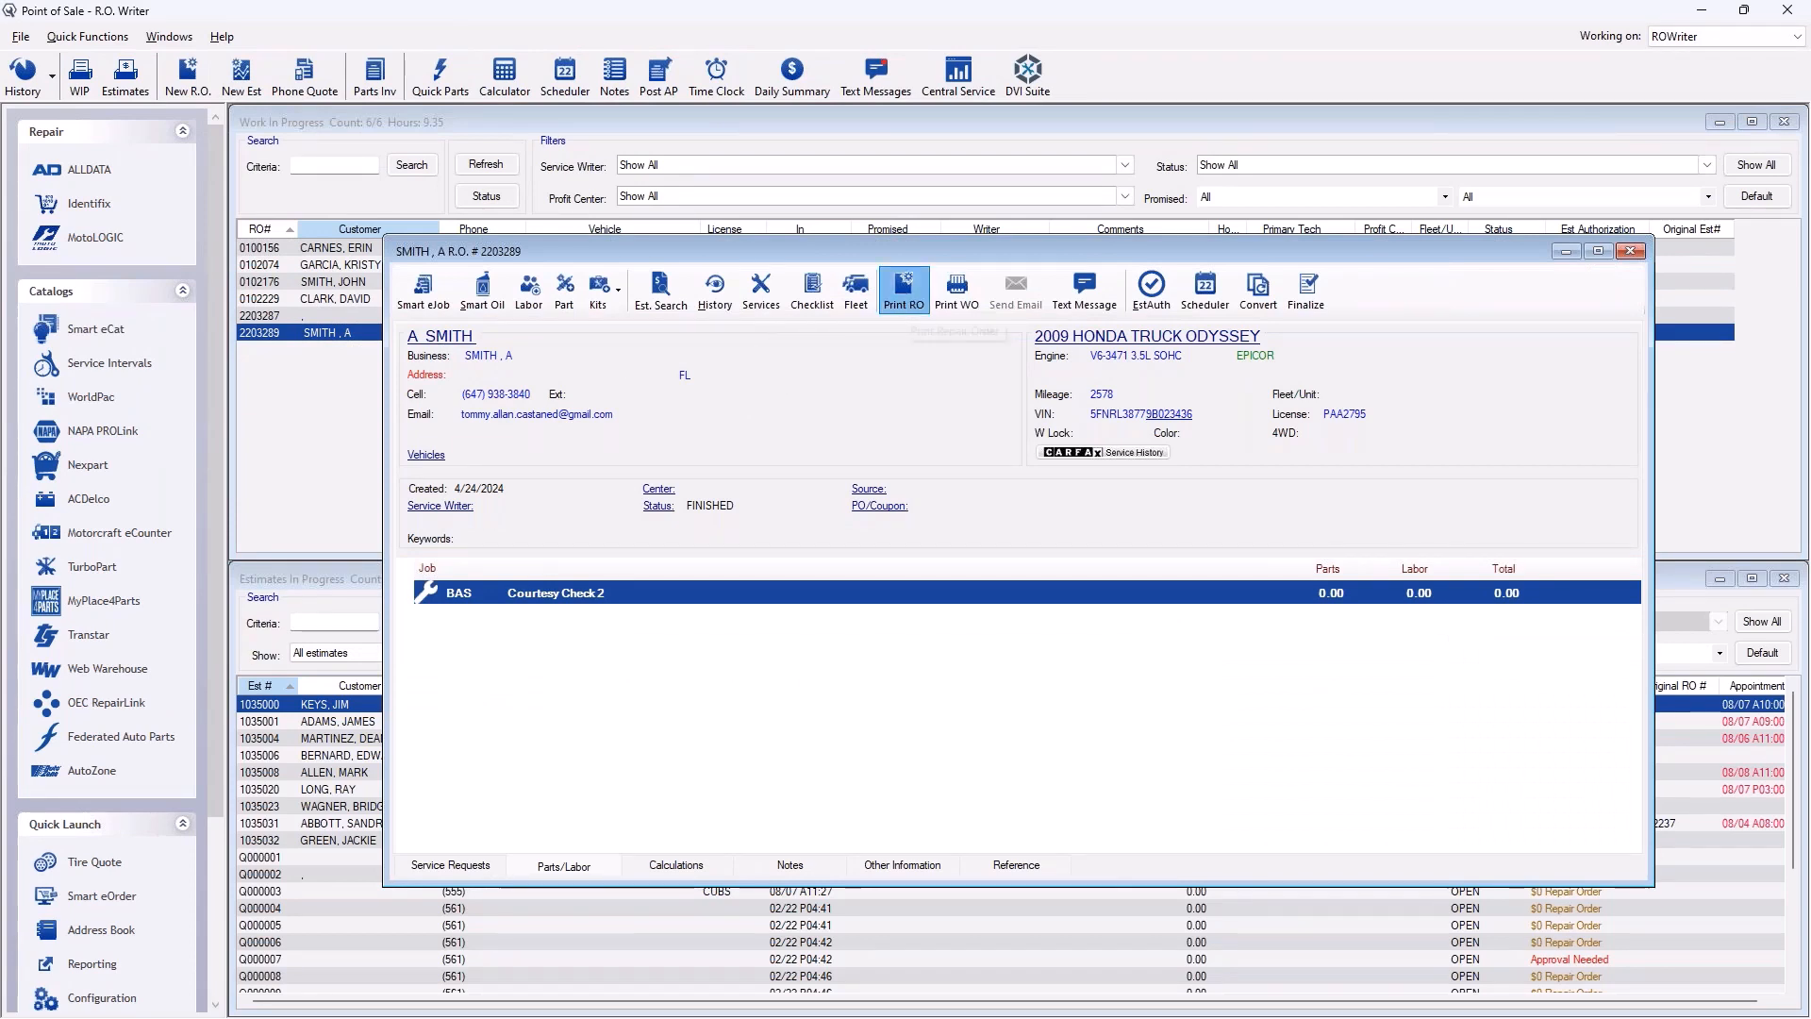
{"action": "left_click", "coordinate": [906, 300]}
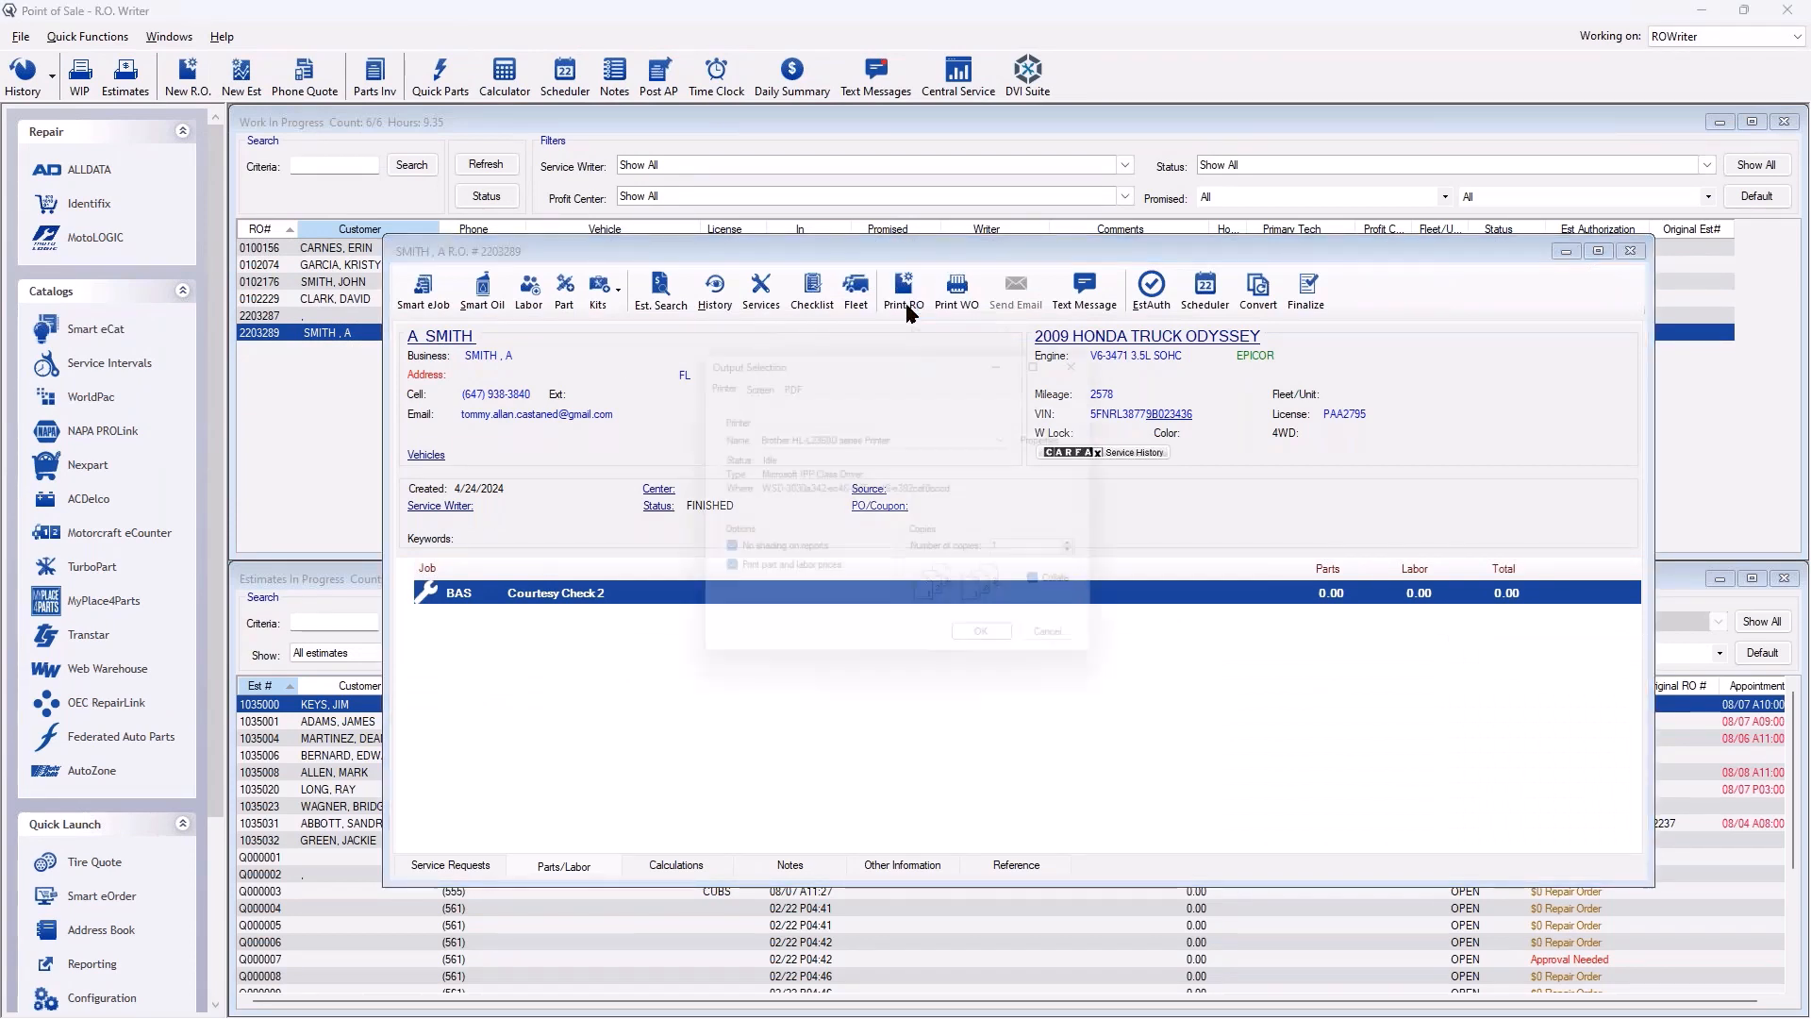
{"action": "left_click", "coordinate": [786, 377]}
{"action": "left_click", "coordinate": [1000, 652]}
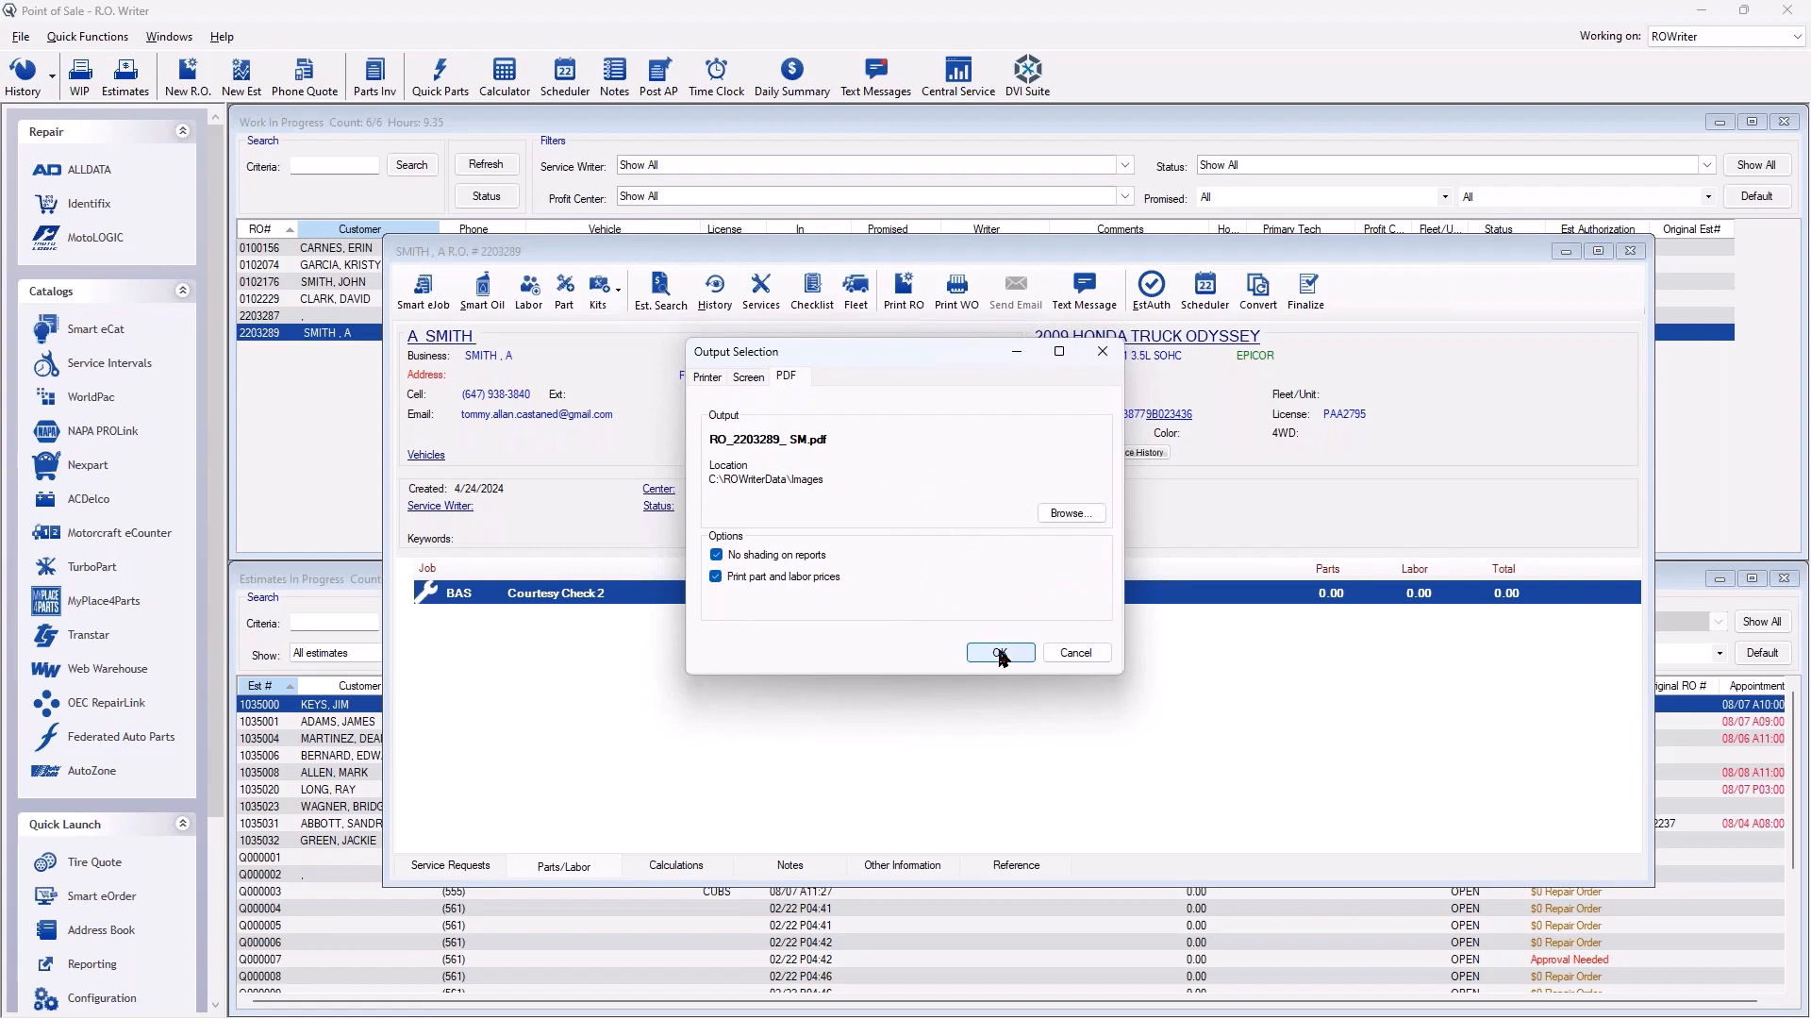
{"action": "left_click", "coordinate": [1630, 251]}
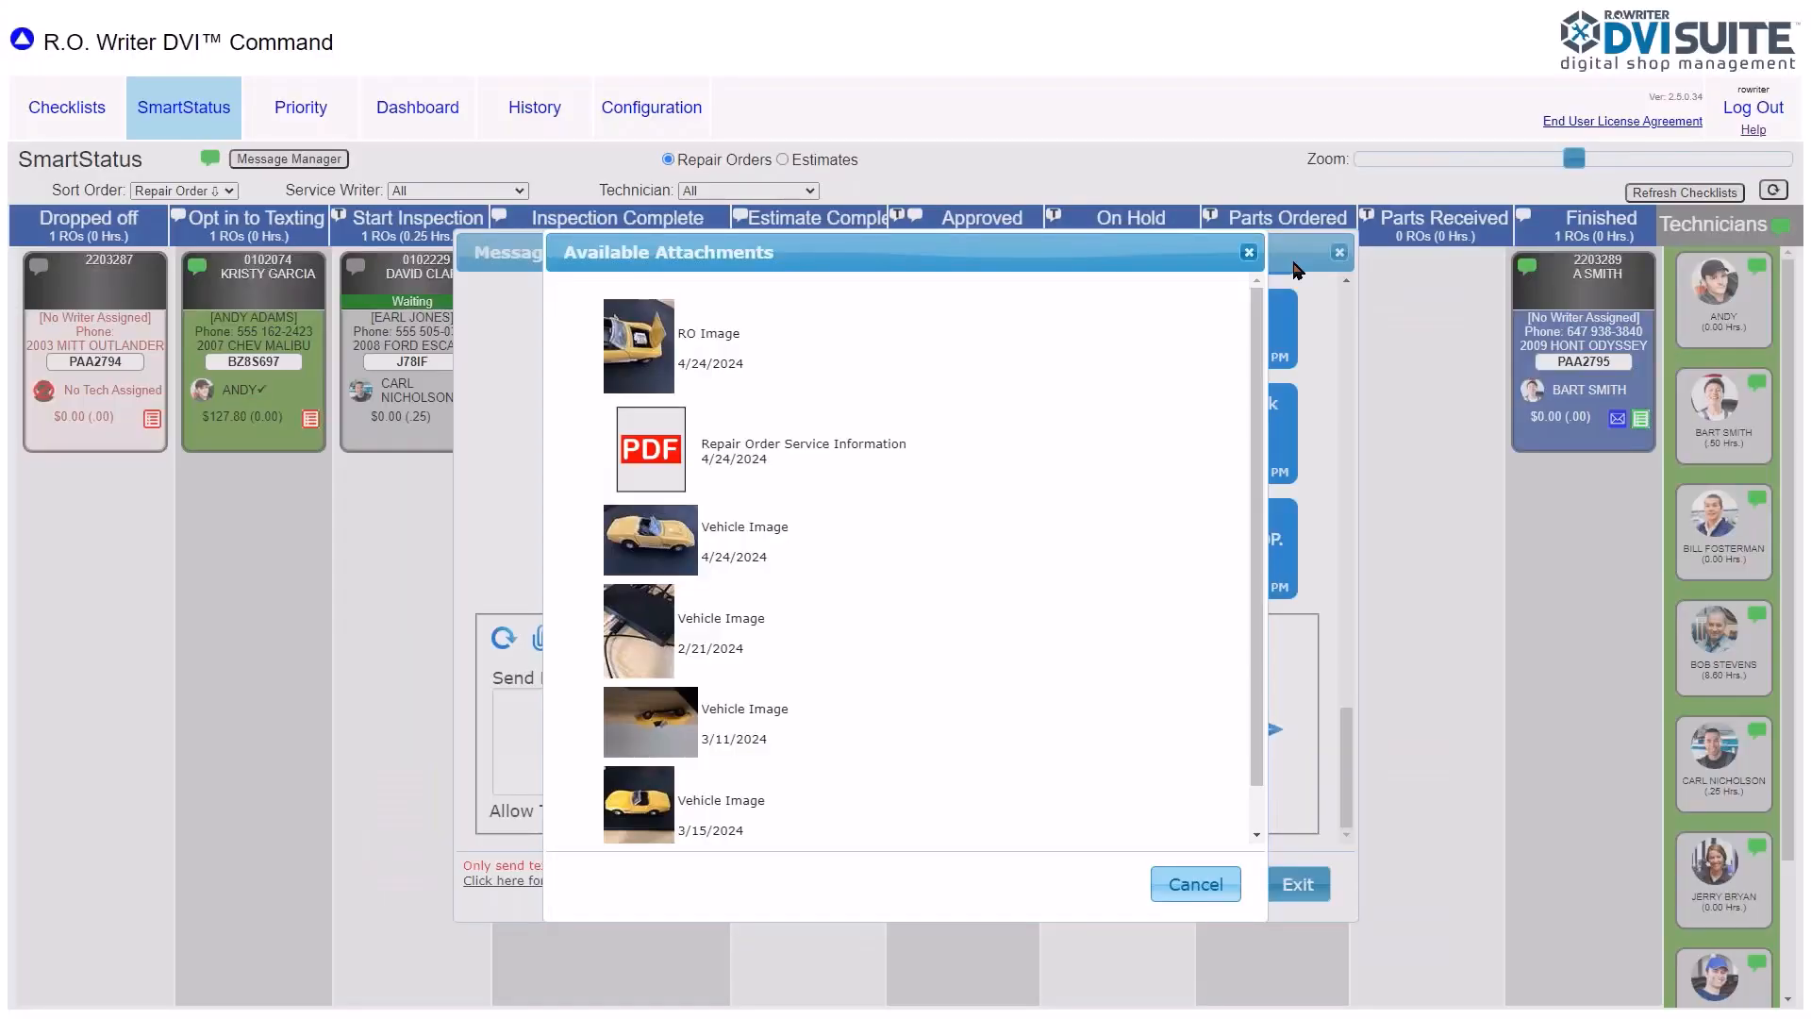
Back in DVI Command, refresh the SmartStatus board and check the finished Odyssey order's message attachments for the new PDF
{"action": "left_click", "coordinate": [1249, 251]}
{"action": "left_click", "coordinate": [1340, 253]}
{"action": "left_click", "coordinate": [1773, 189]}
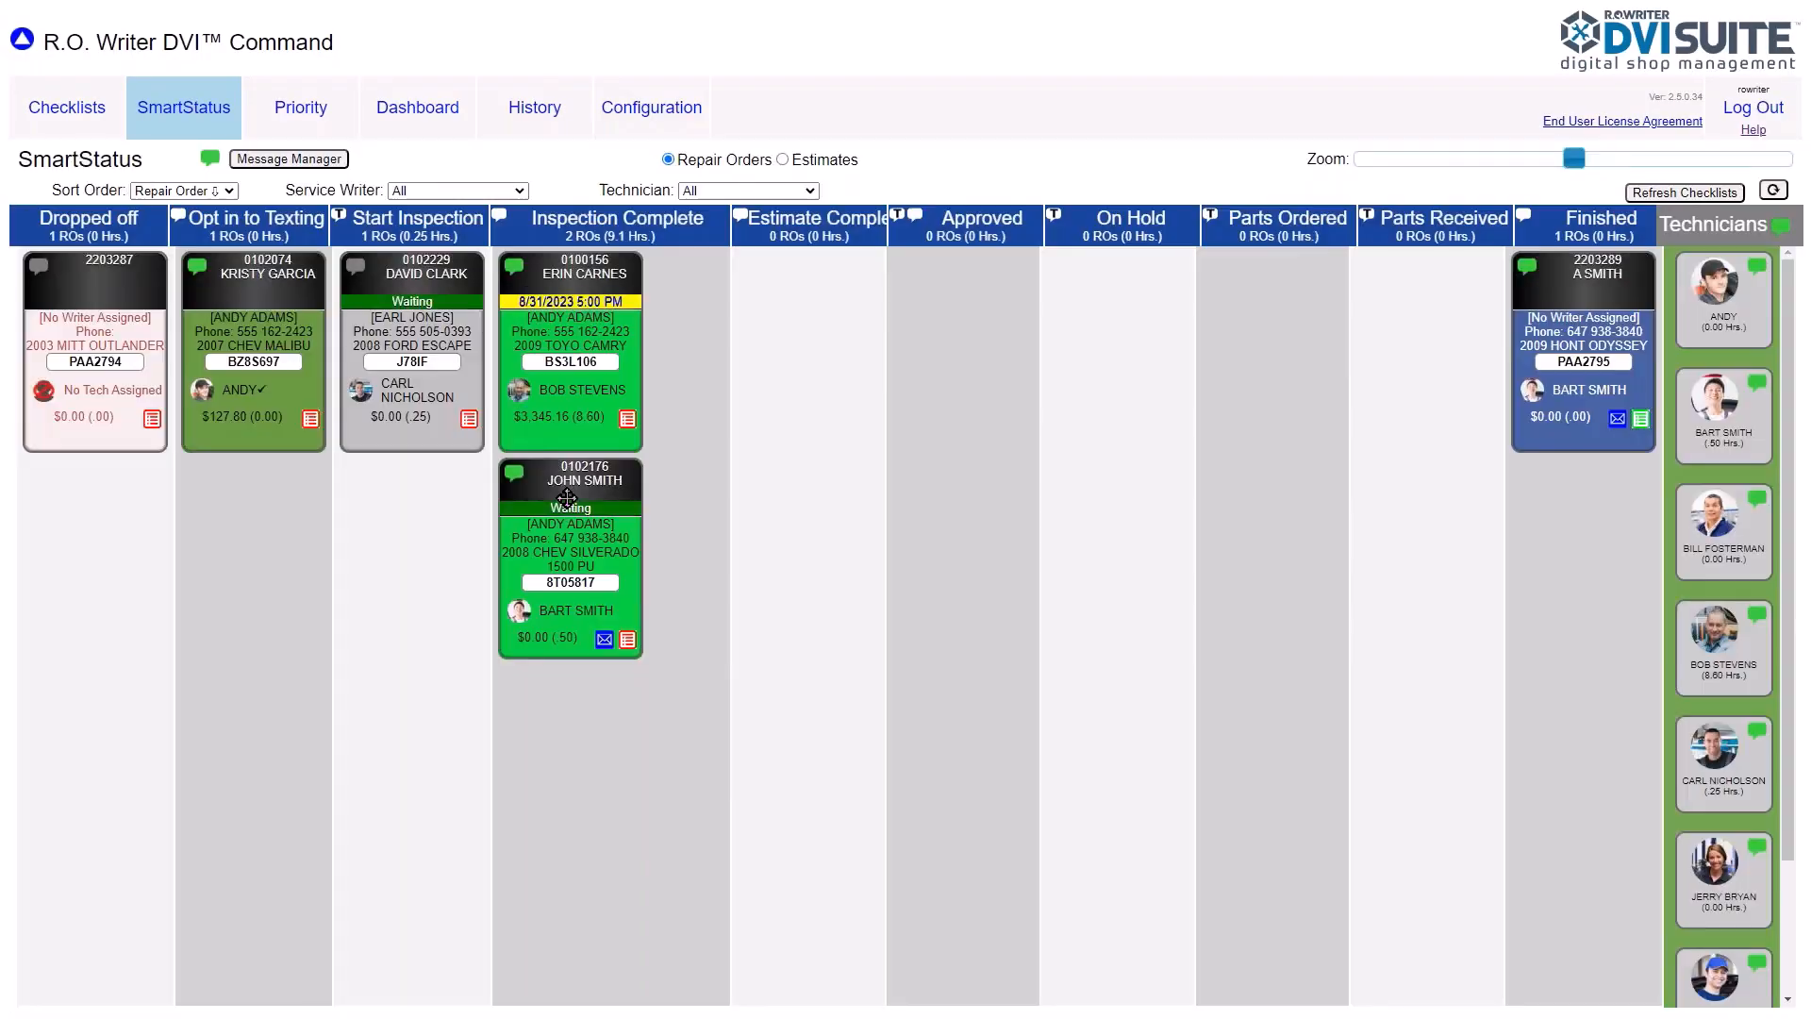
{"action": "left_click", "coordinate": [1531, 270]}
{"action": "left_click", "coordinate": [536, 638]}
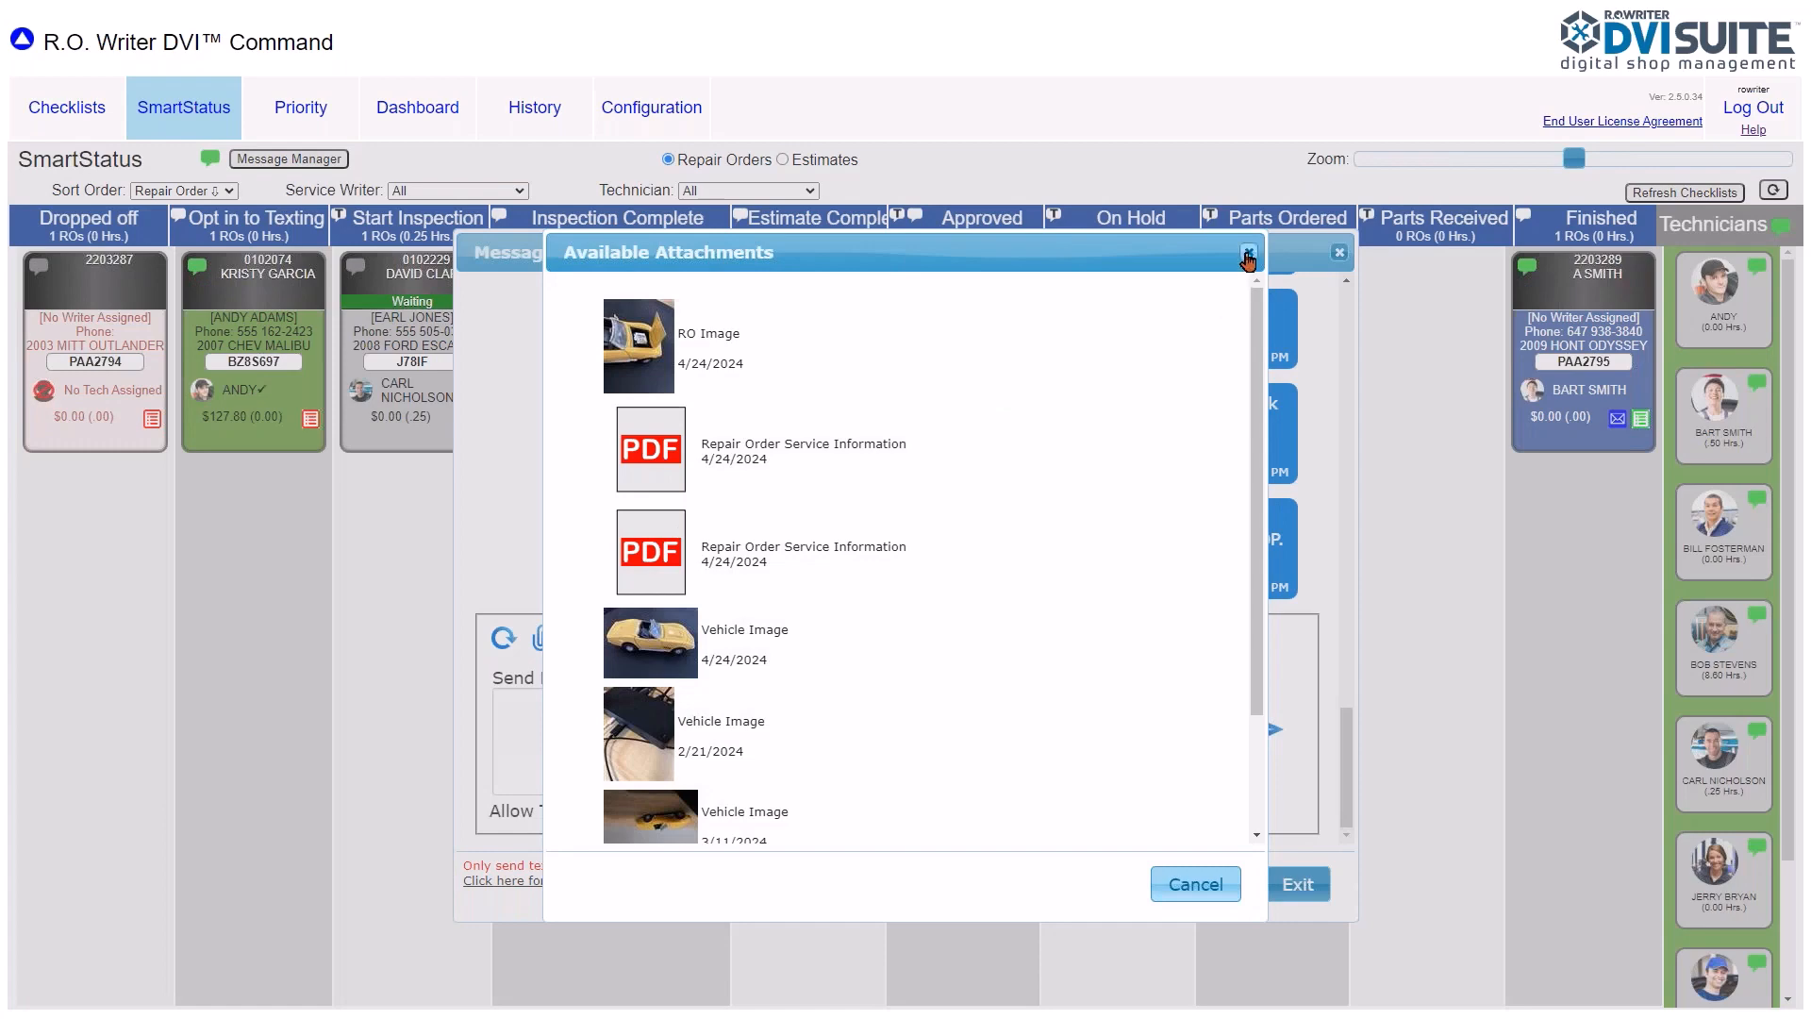
{"action": "left_click", "coordinate": [1248, 253]}
{"action": "left_click", "coordinate": [1339, 254]}
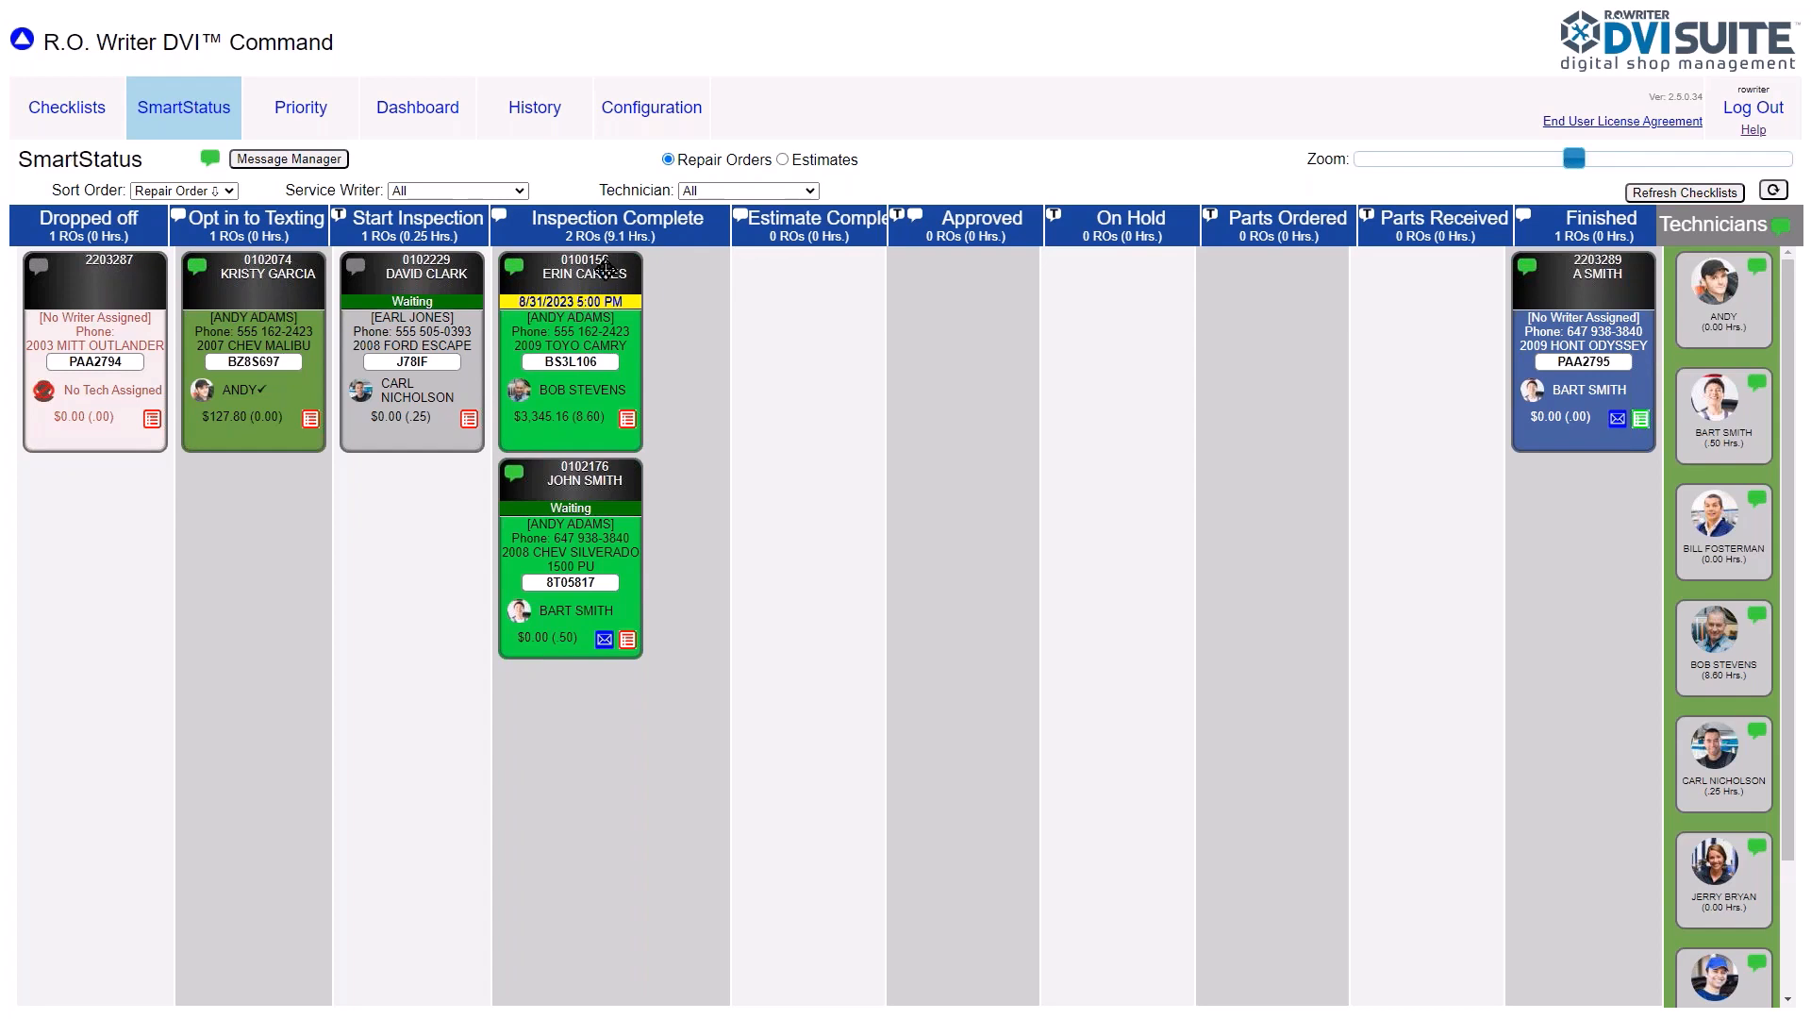
View the estimates on the SmartStatus board and switch back to the repair orders
{"action": "left_click", "coordinate": [784, 161]}
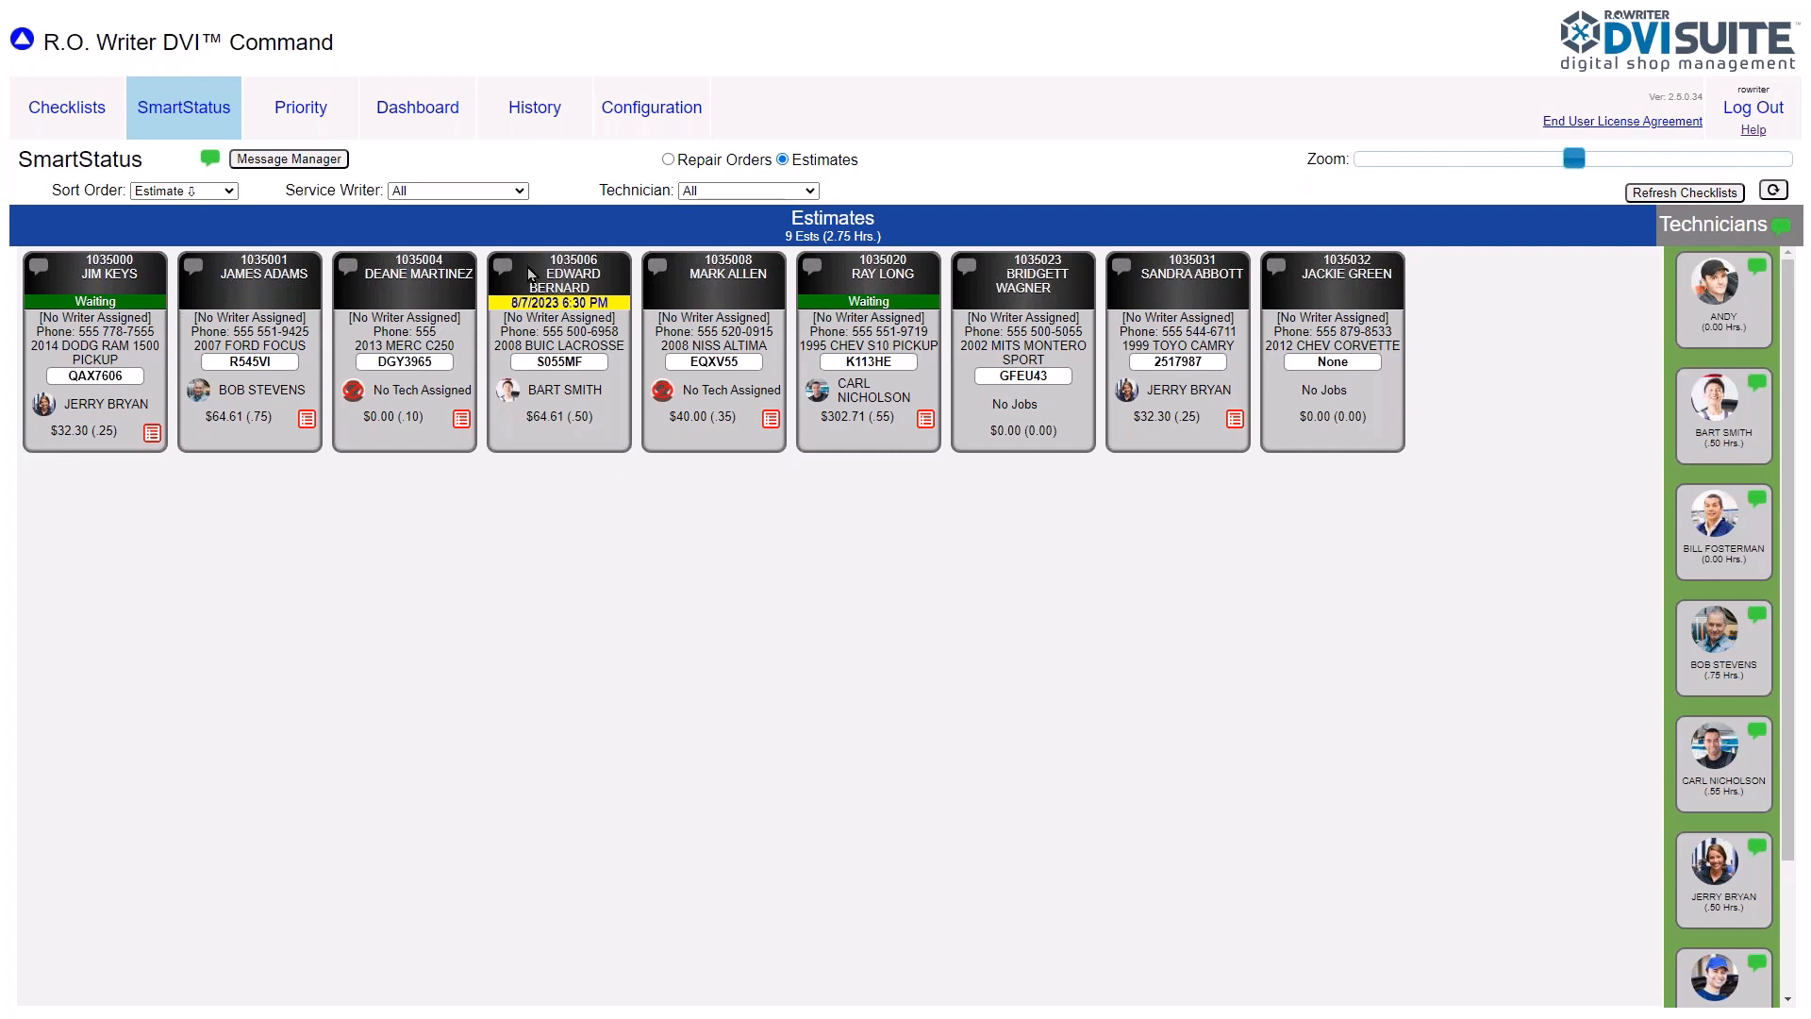
{"action": "left_click", "coordinate": [195, 107]}
{"action": "left_click", "coordinate": [711, 162]}
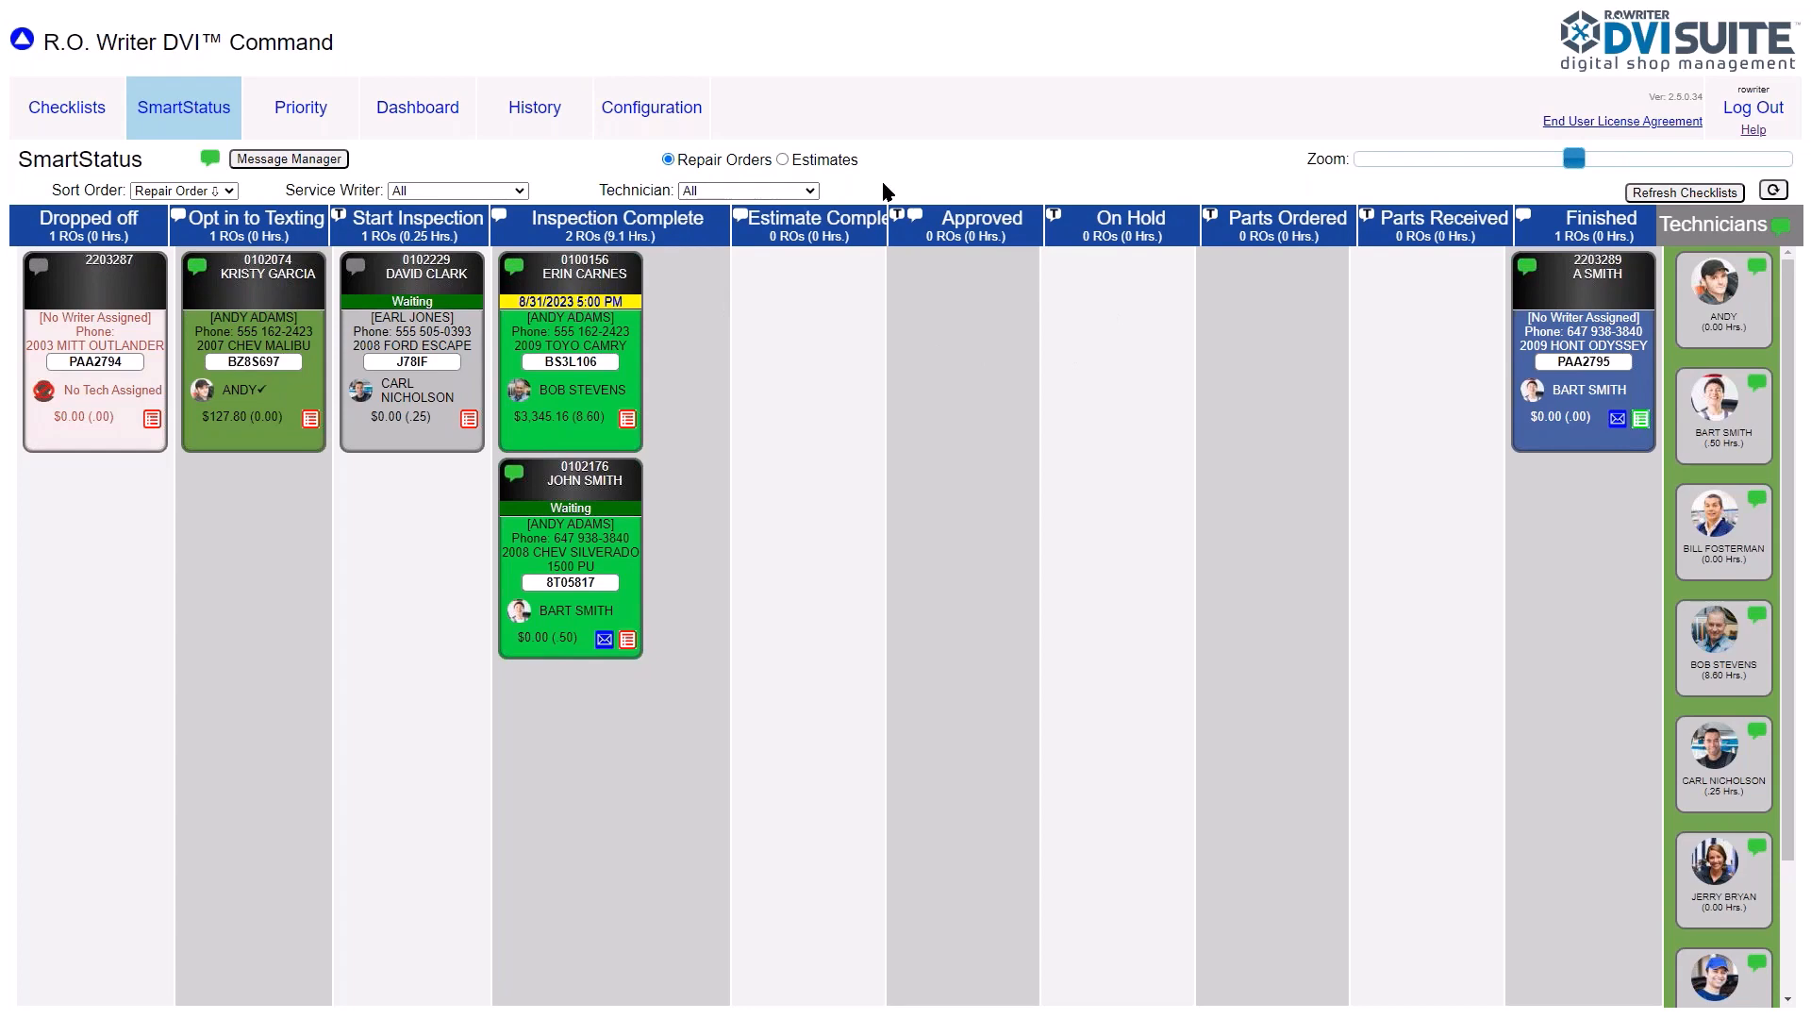
Look at where a message can be written to the Odyssey's technician, and close the conversation without sending anything
{"action": "left_click", "coordinate": [1758, 383]}
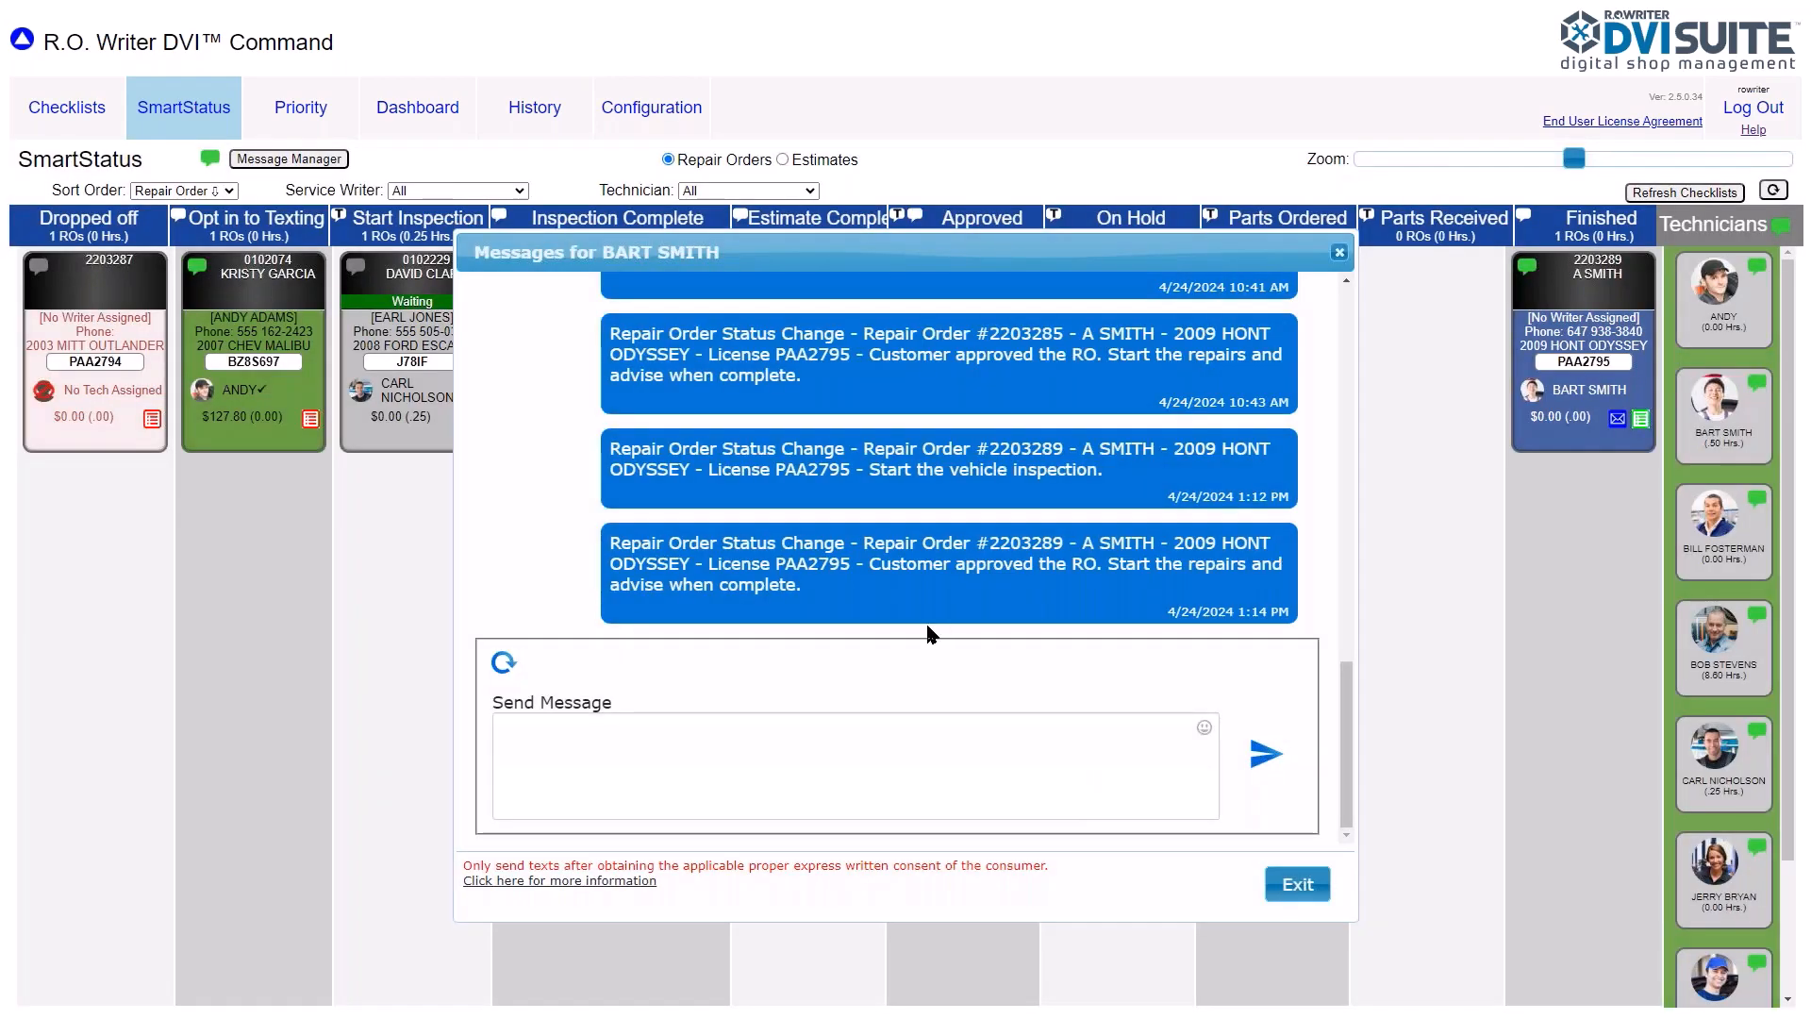
{"action": "left_click", "coordinate": [622, 783]}
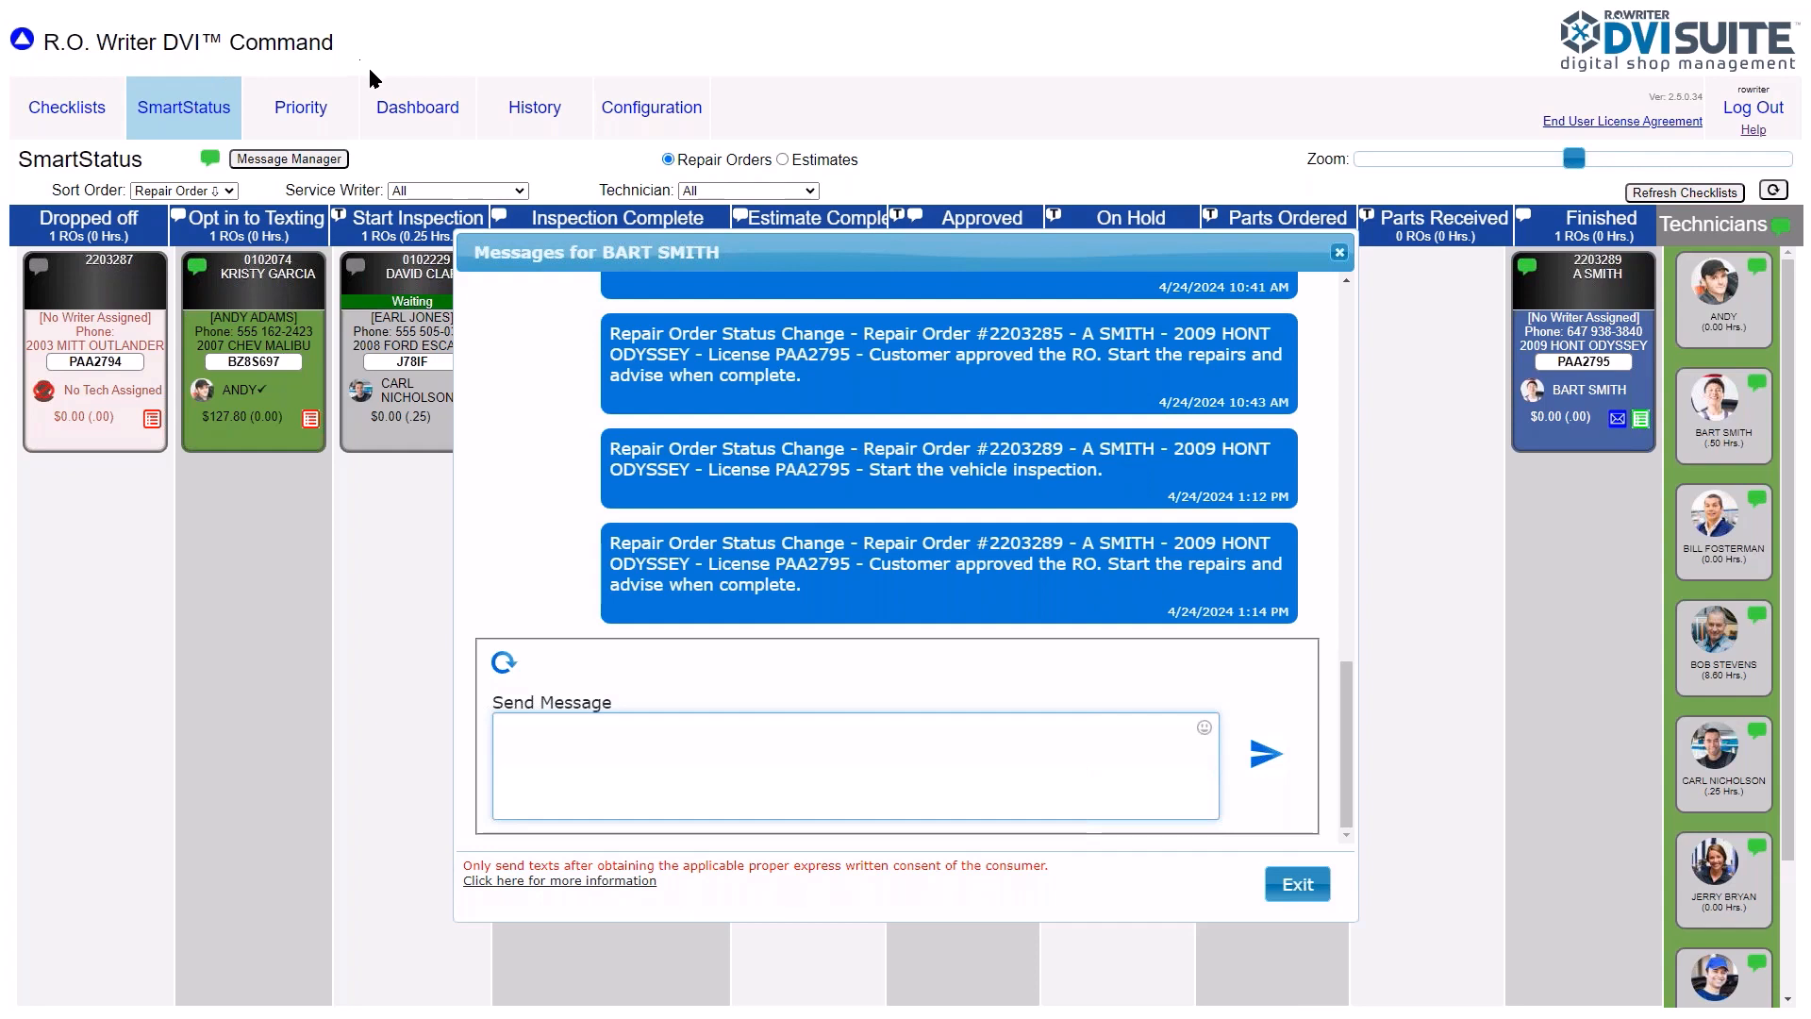
{"action": "left_click", "coordinate": [1339, 252]}
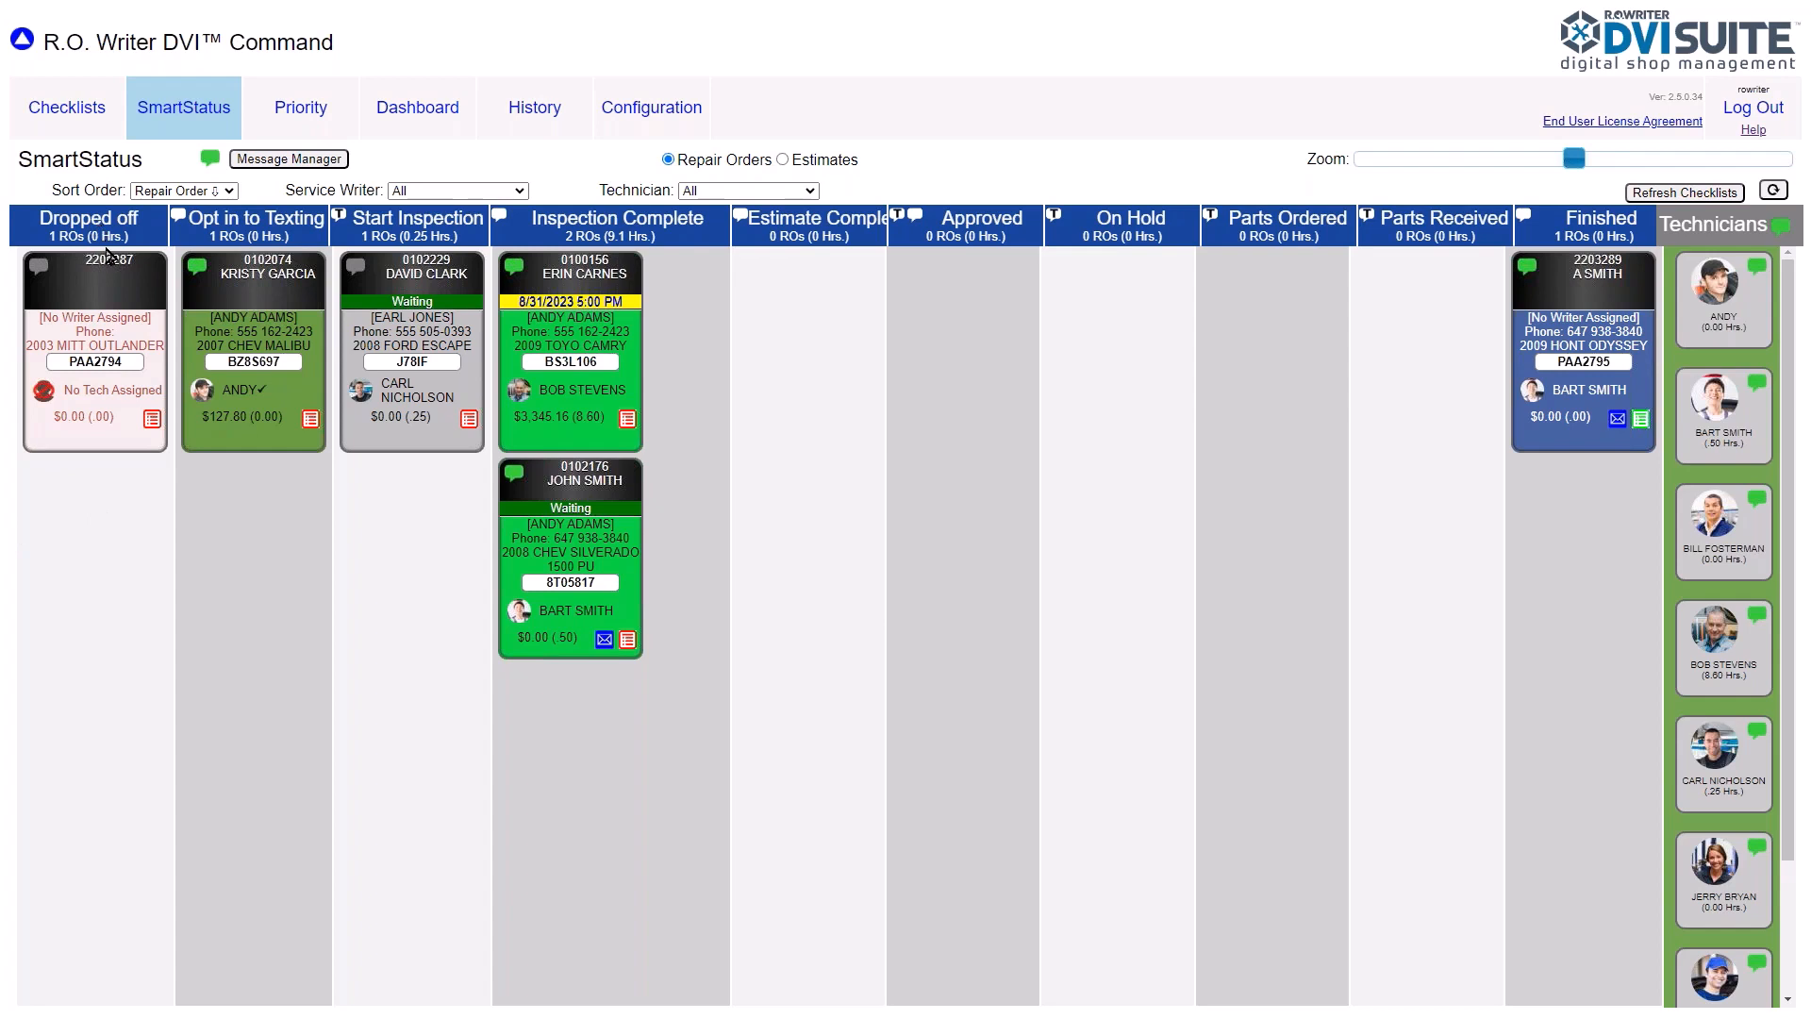
Examine the SmartStatus configuration, including step titles, status mapping, colors and automatic customer and technician messages, and return to the board
{"action": "left_click", "coordinate": [668, 117]}
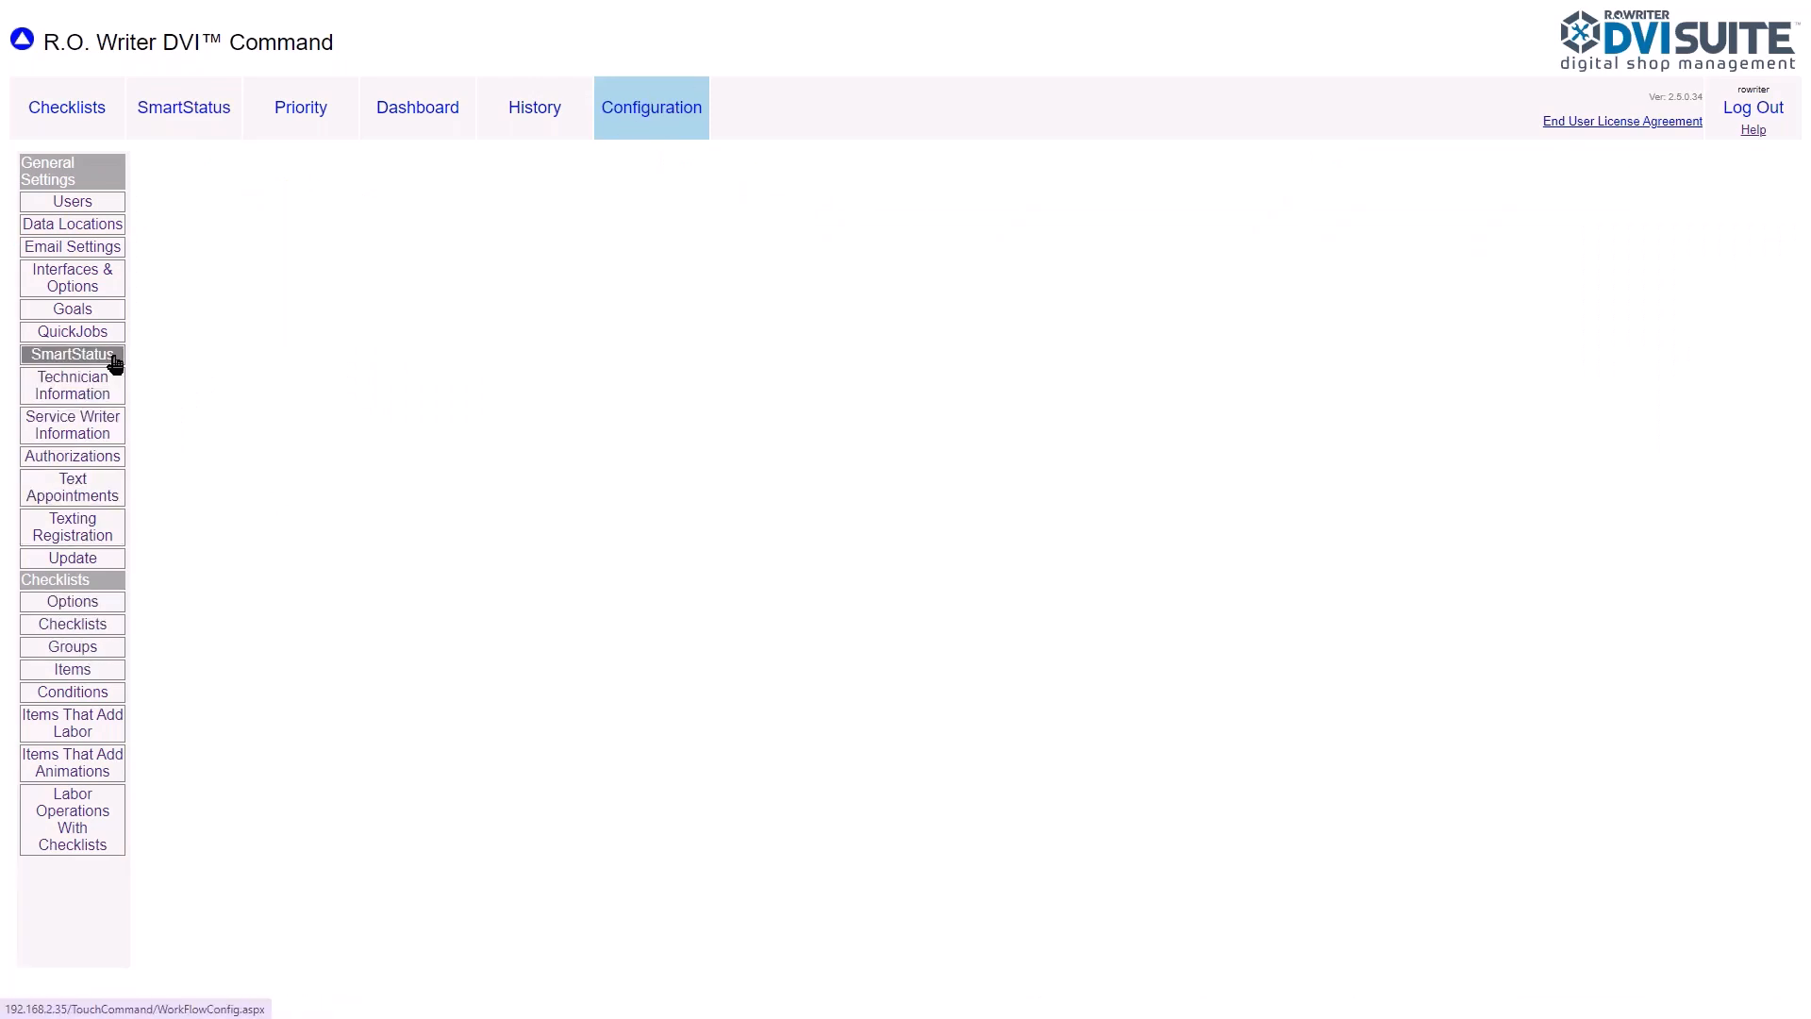
{"action": "left_click", "coordinate": [73, 355]}
{"action": "scroll", "coordinate": [375, 491], "scroll_direction": "down", "scroll_amount": 5}
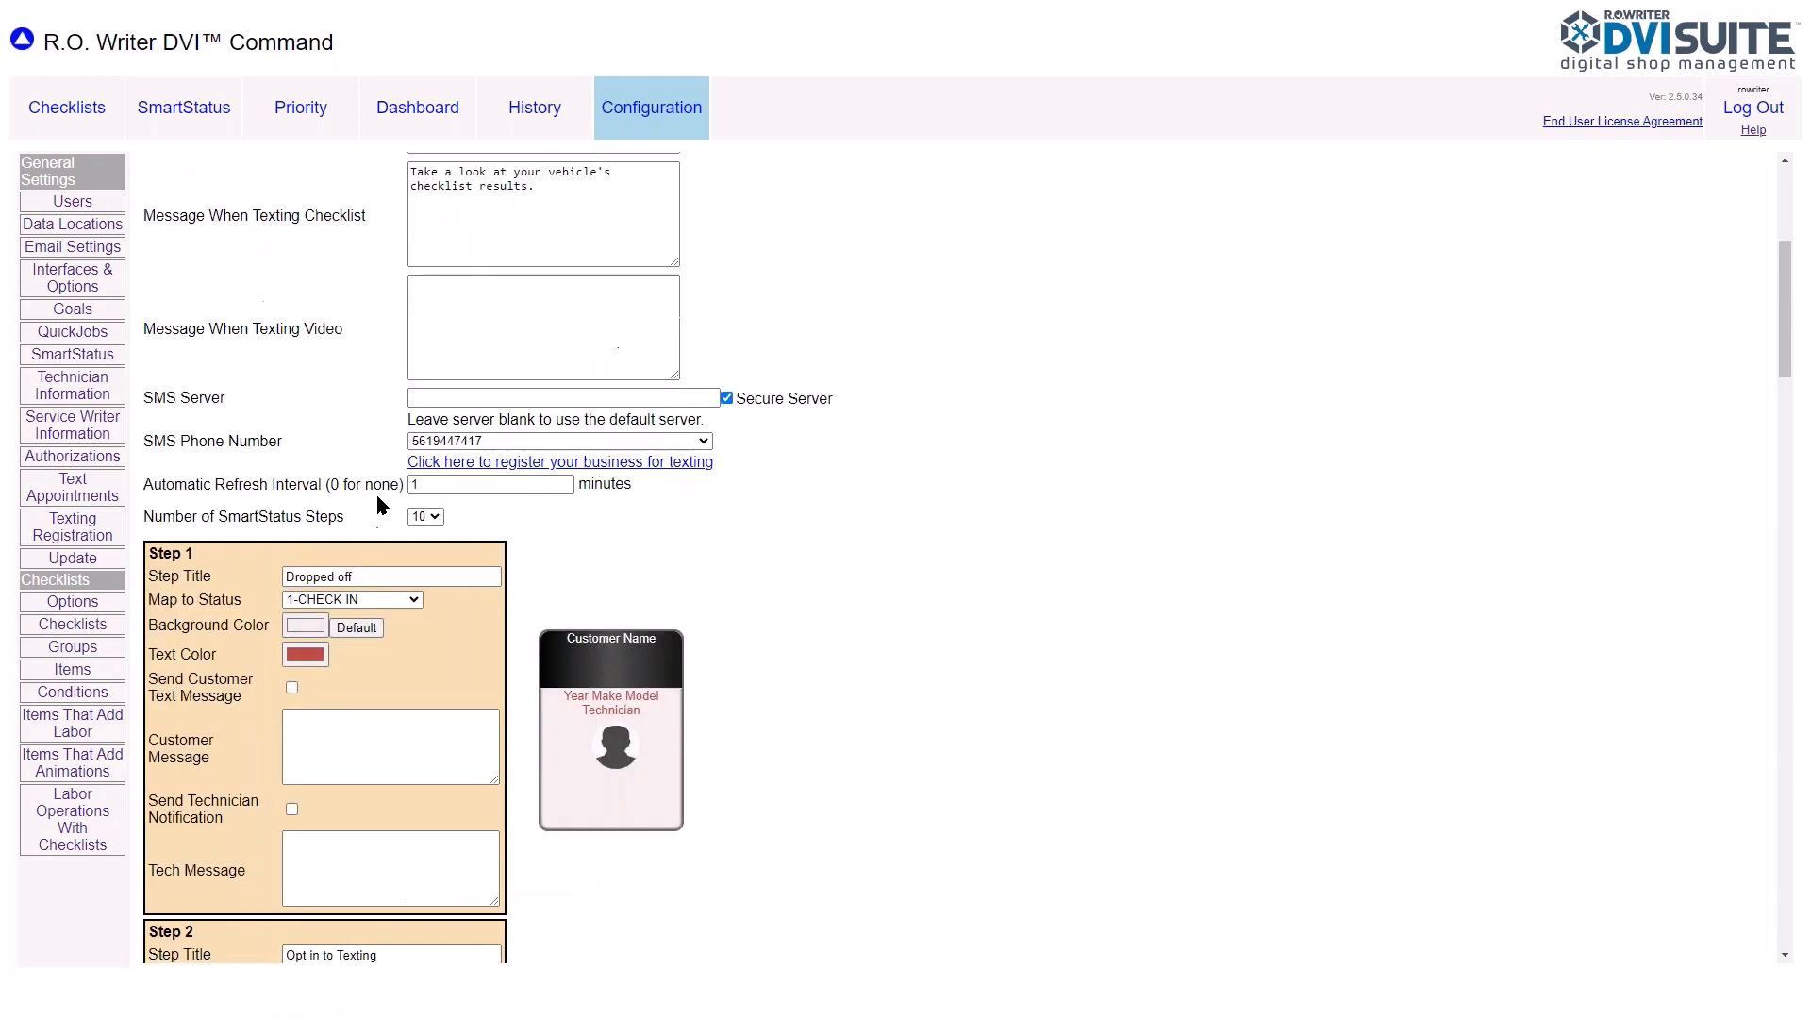
{"action": "scroll", "coordinate": [378, 499], "scroll_direction": "down", "scroll_amount": 2}
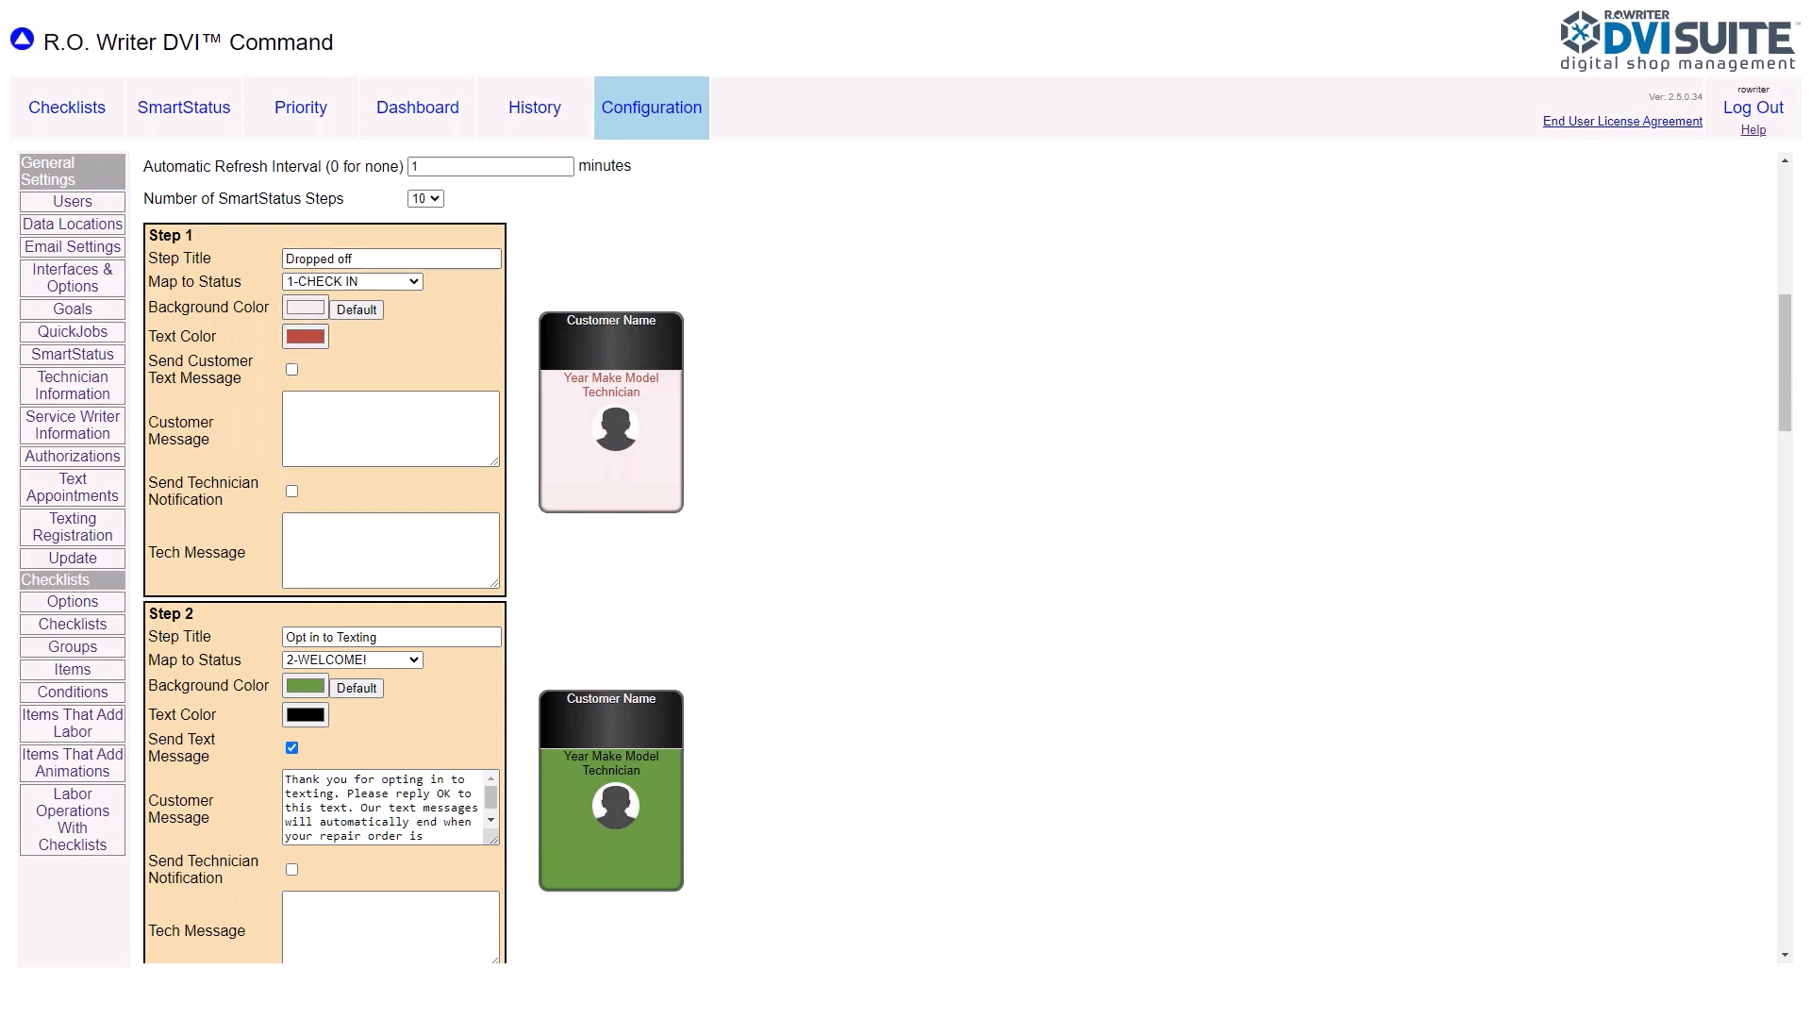
{"action": "scroll", "coordinate": [325, 562], "scroll_direction": "down", "scroll_amount": 2}
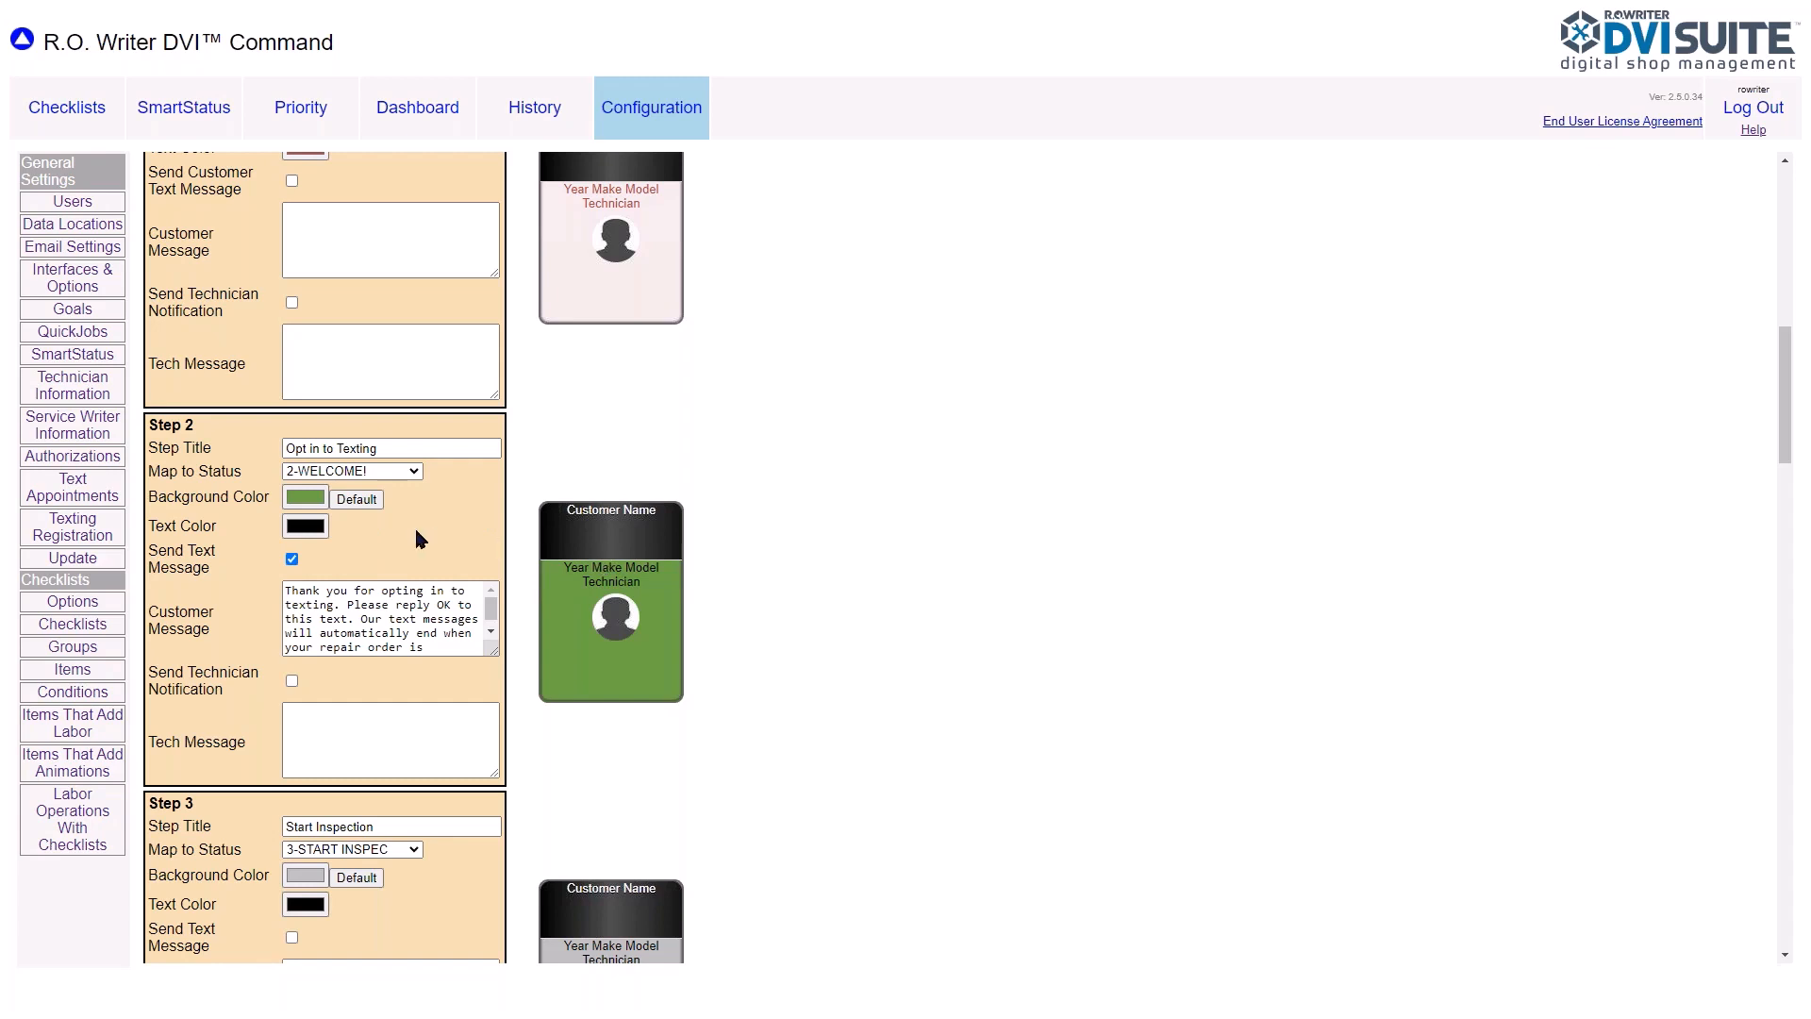
{"action": "scroll", "coordinate": [416, 534], "scroll_direction": "down", "scroll_amount": 2}
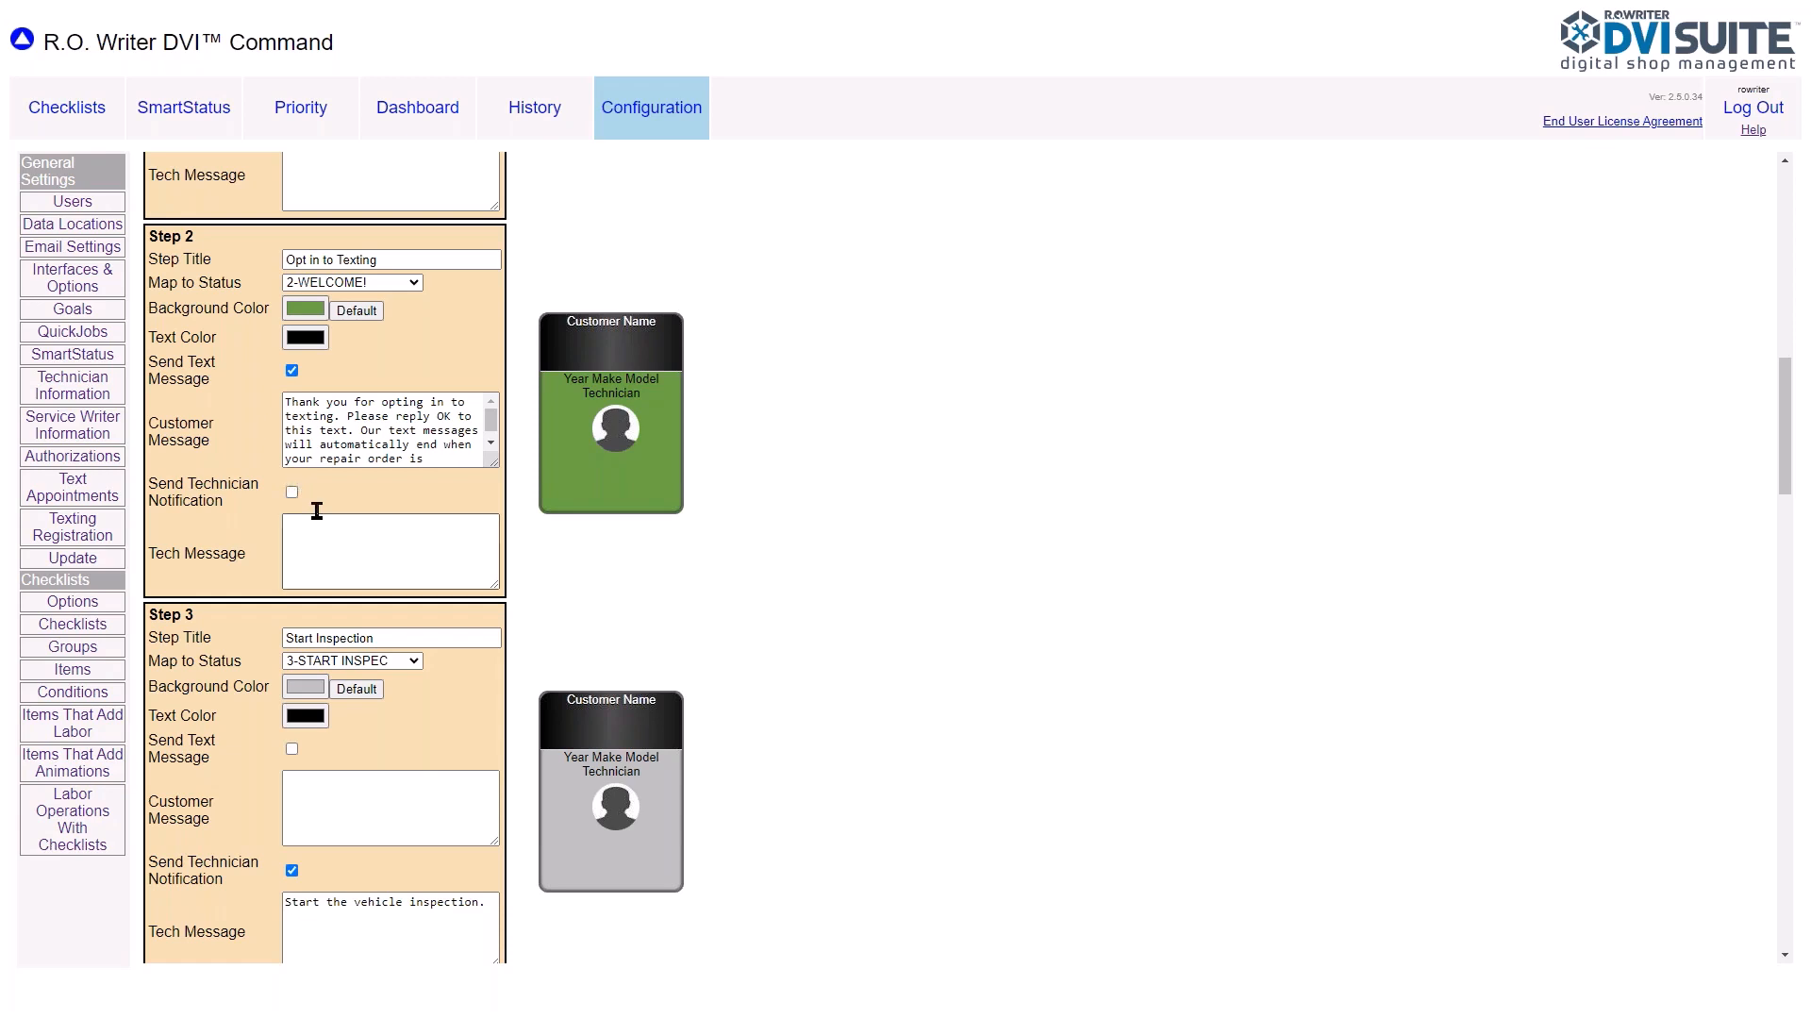
{"action": "scroll", "coordinate": [332, 457], "scroll_direction": "down", "scroll_amount": 1}
{"action": "scroll", "coordinate": [339, 538], "scroll_direction": "up", "scroll_amount": 6}
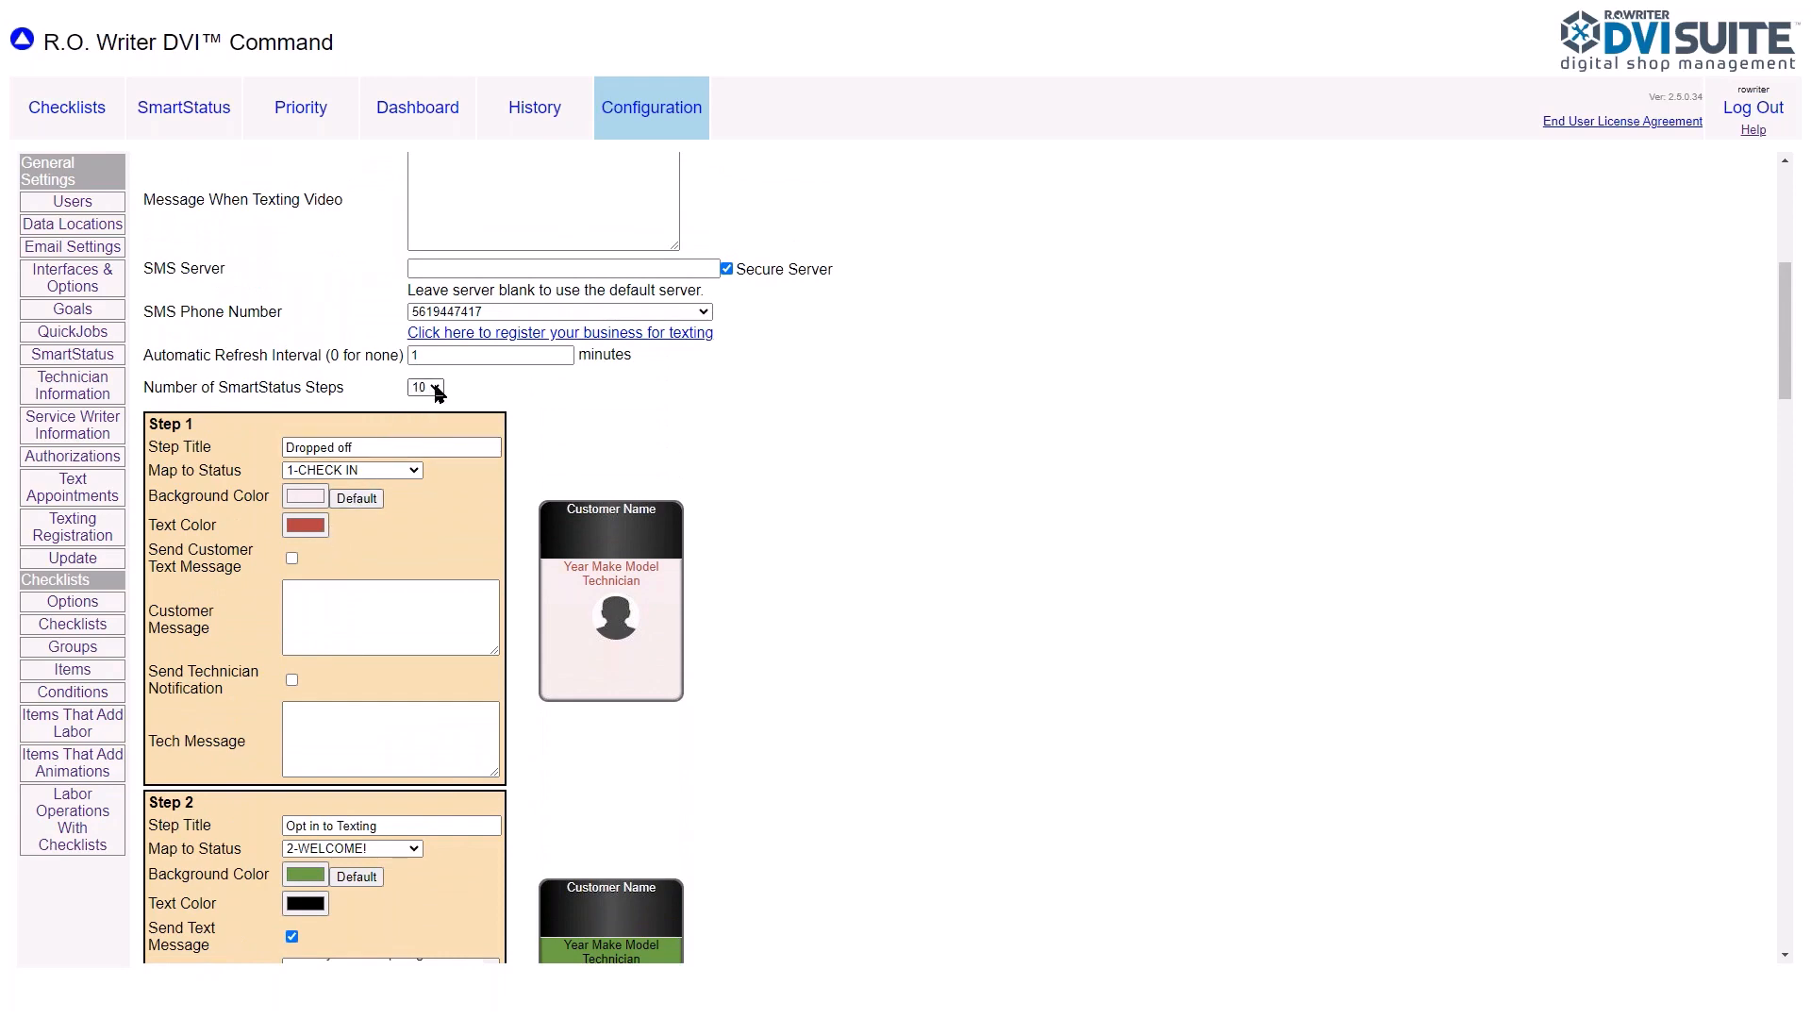
{"action": "left_click", "coordinate": [183, 111]}
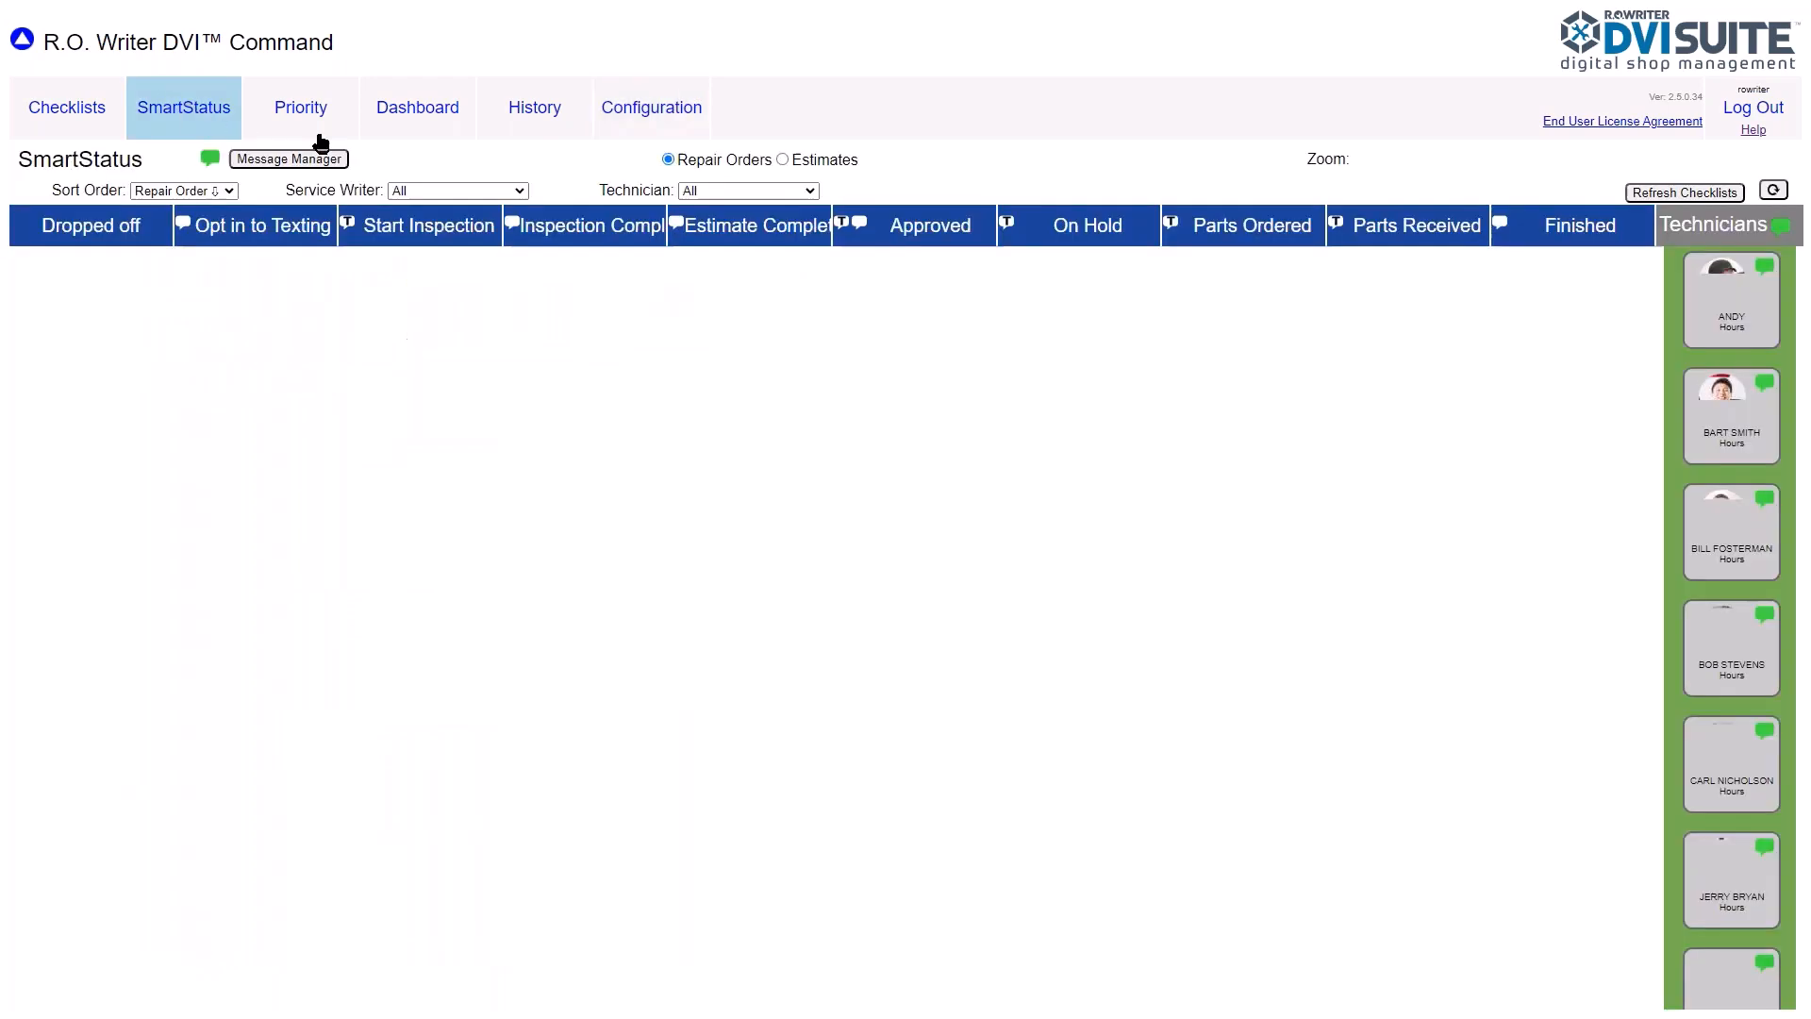